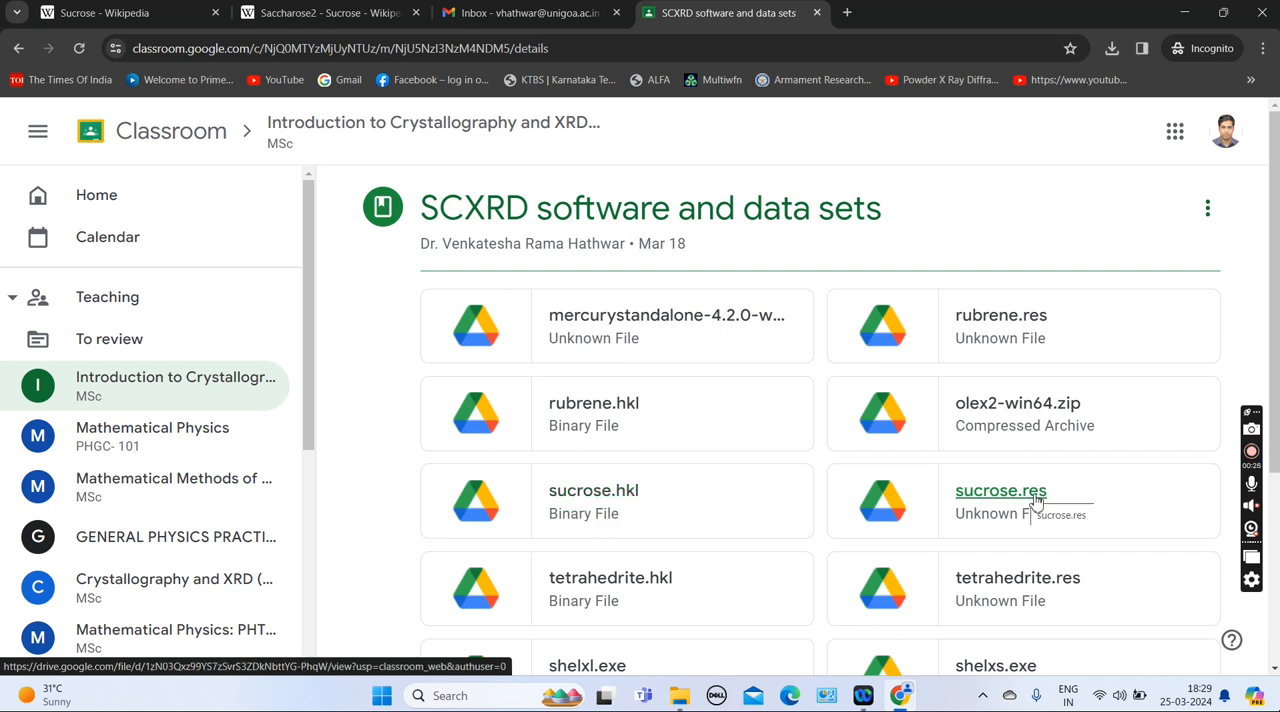
Open the sucrose HKL file from the desktop Sucrose folder in Notepad and scroll through its reflection list
left_click(1187, 13)
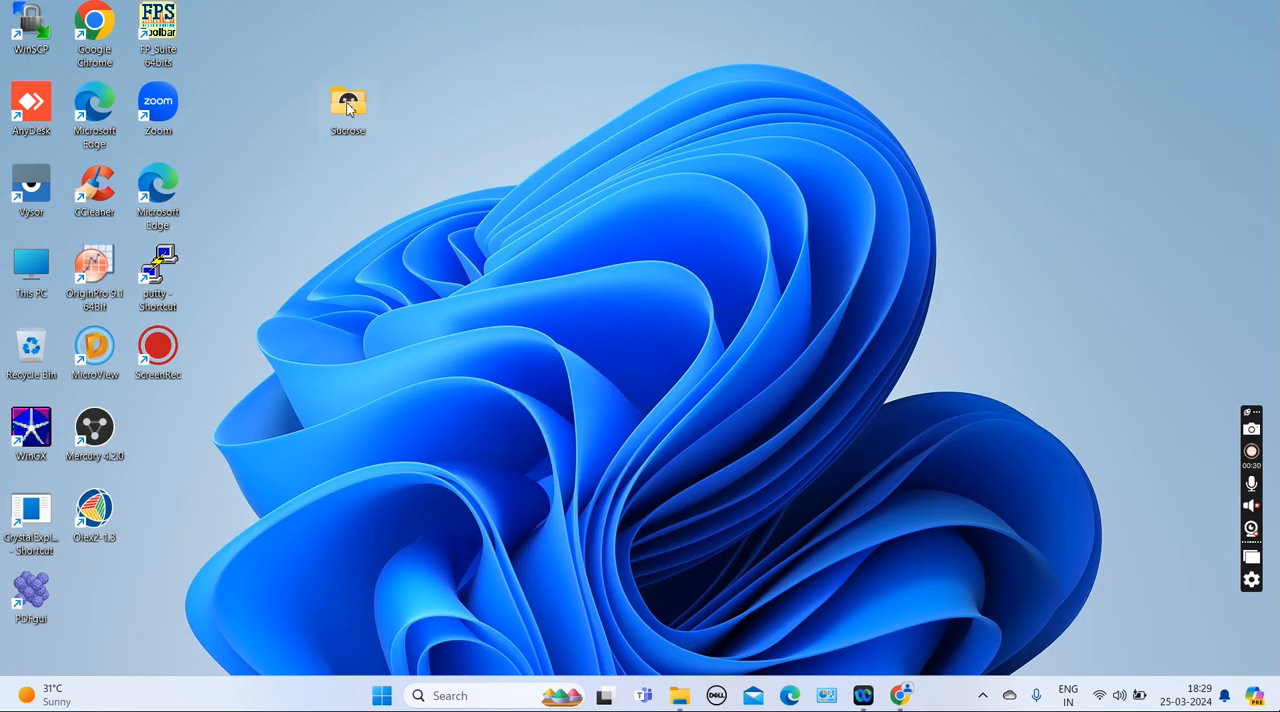
double_click(348, 106)
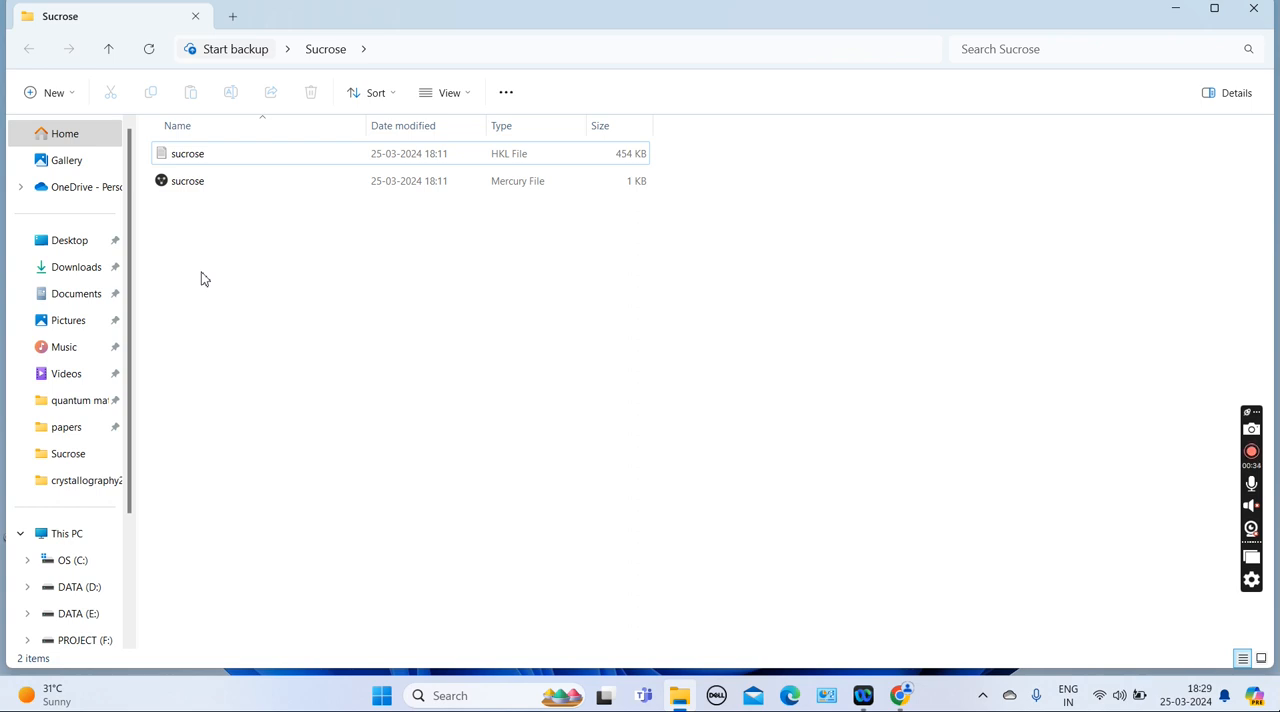
left_click(194, 160)
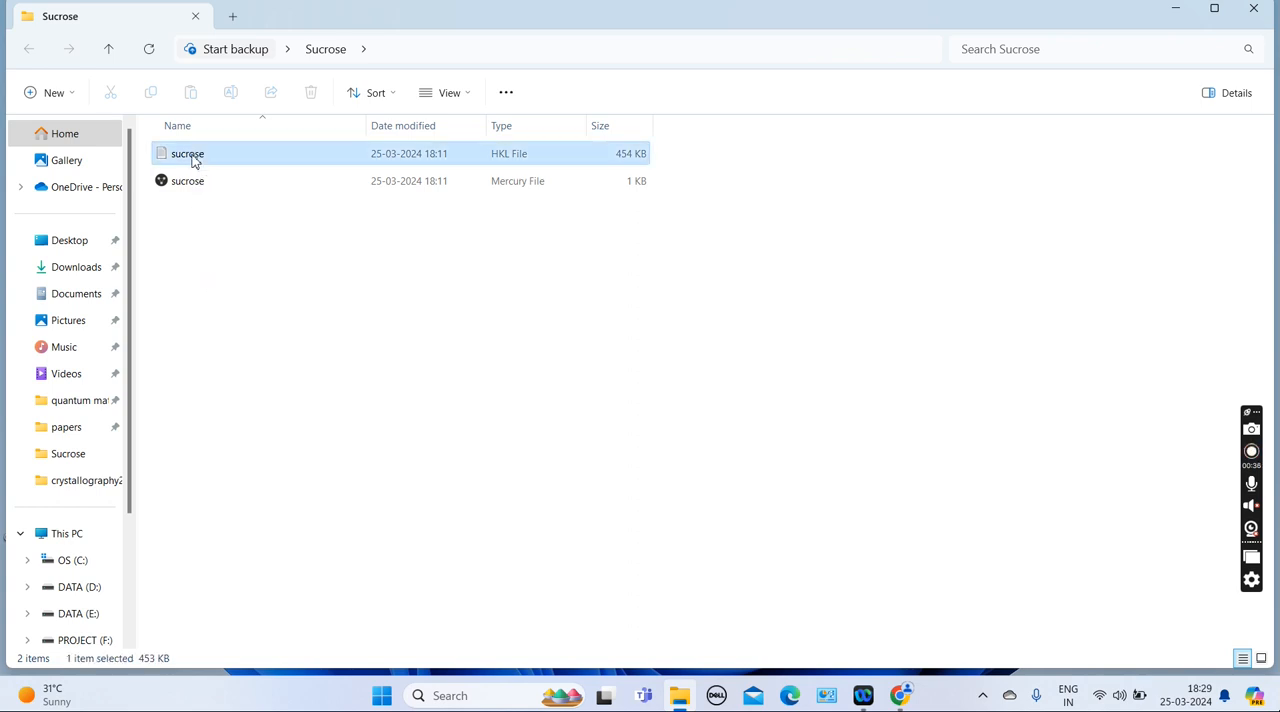
right_click(194, 160)
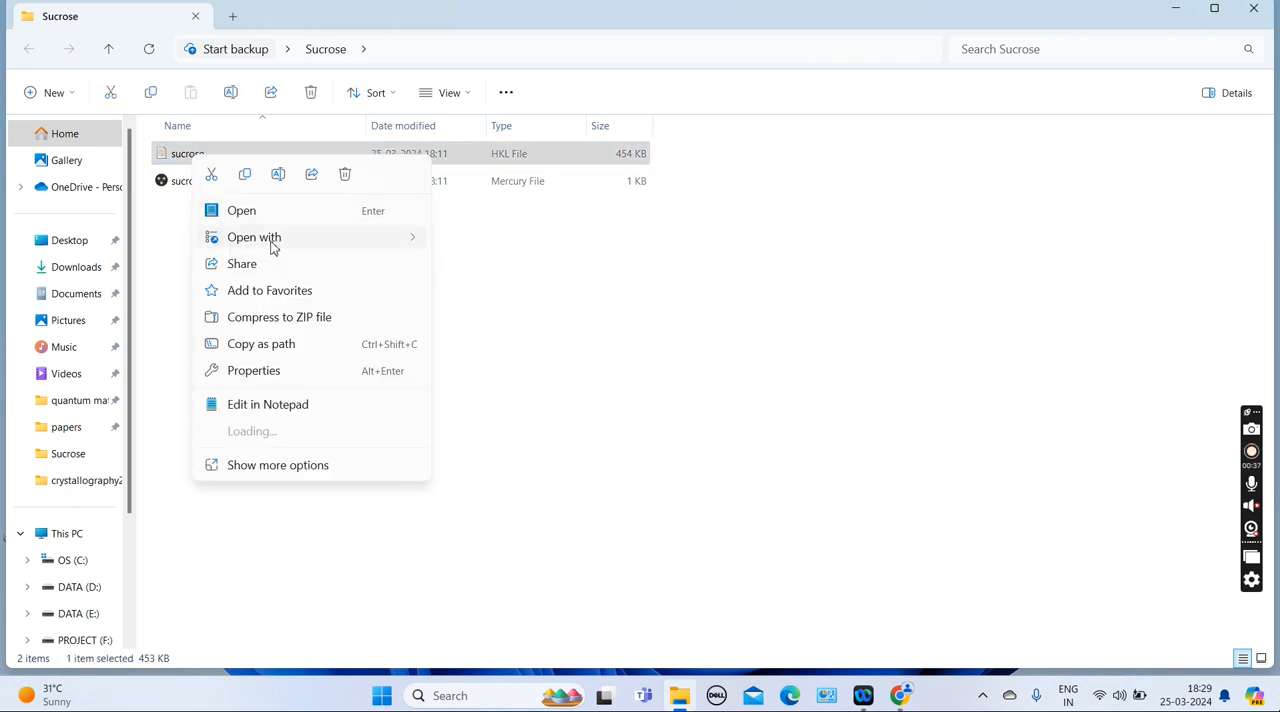
mouse_move(272, 244)
left_click(497, 246)
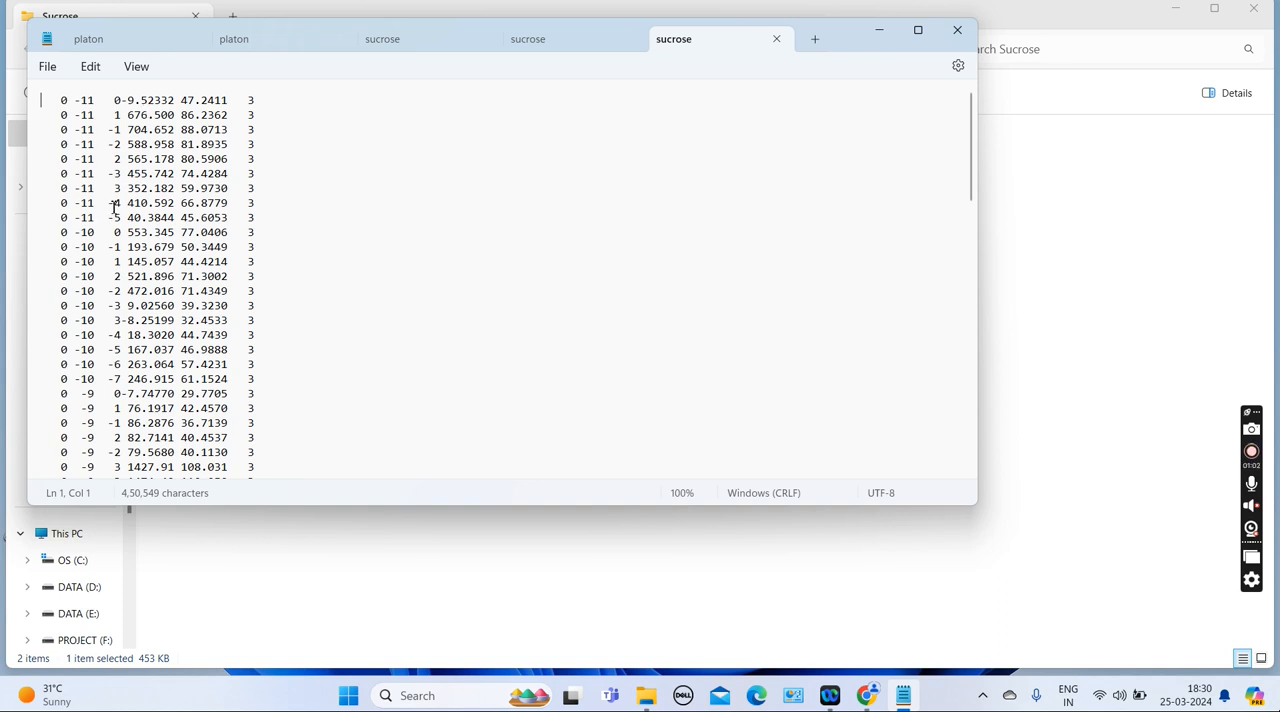
scroll(92, 240, "down", 15)
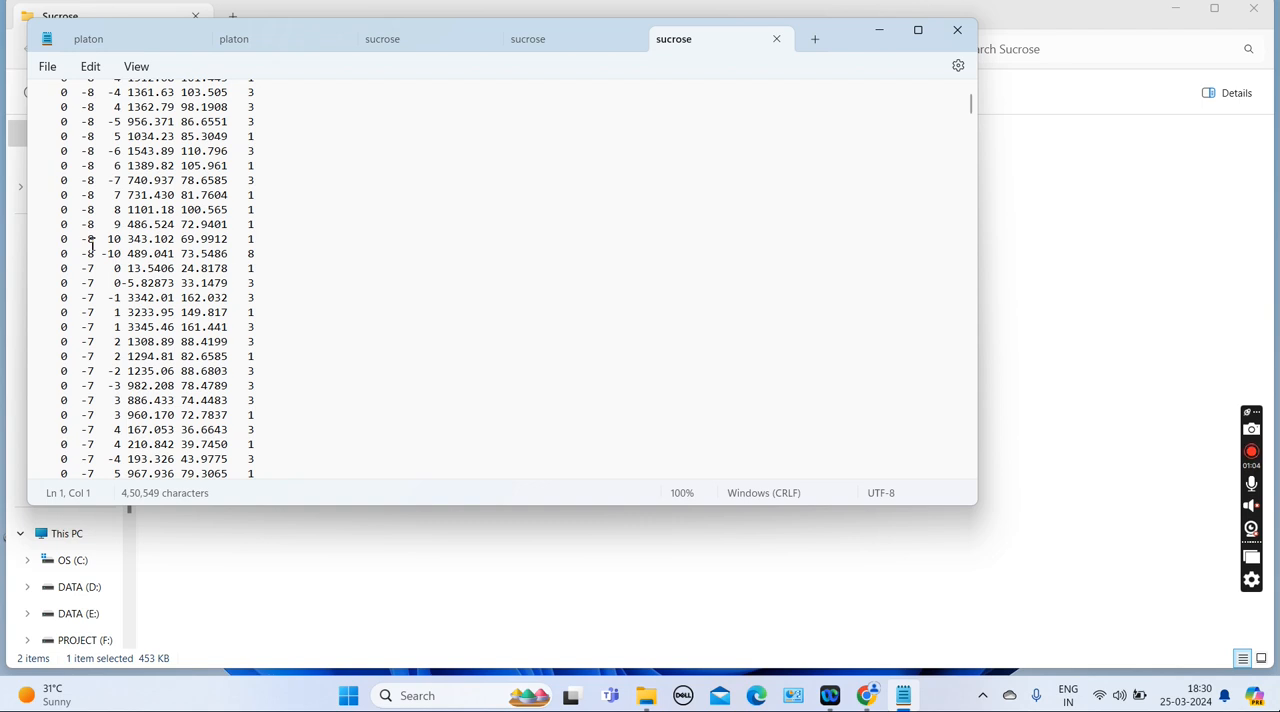
scroll(133, 288, "down", 3)
scroll(133, 288, "down", 20)
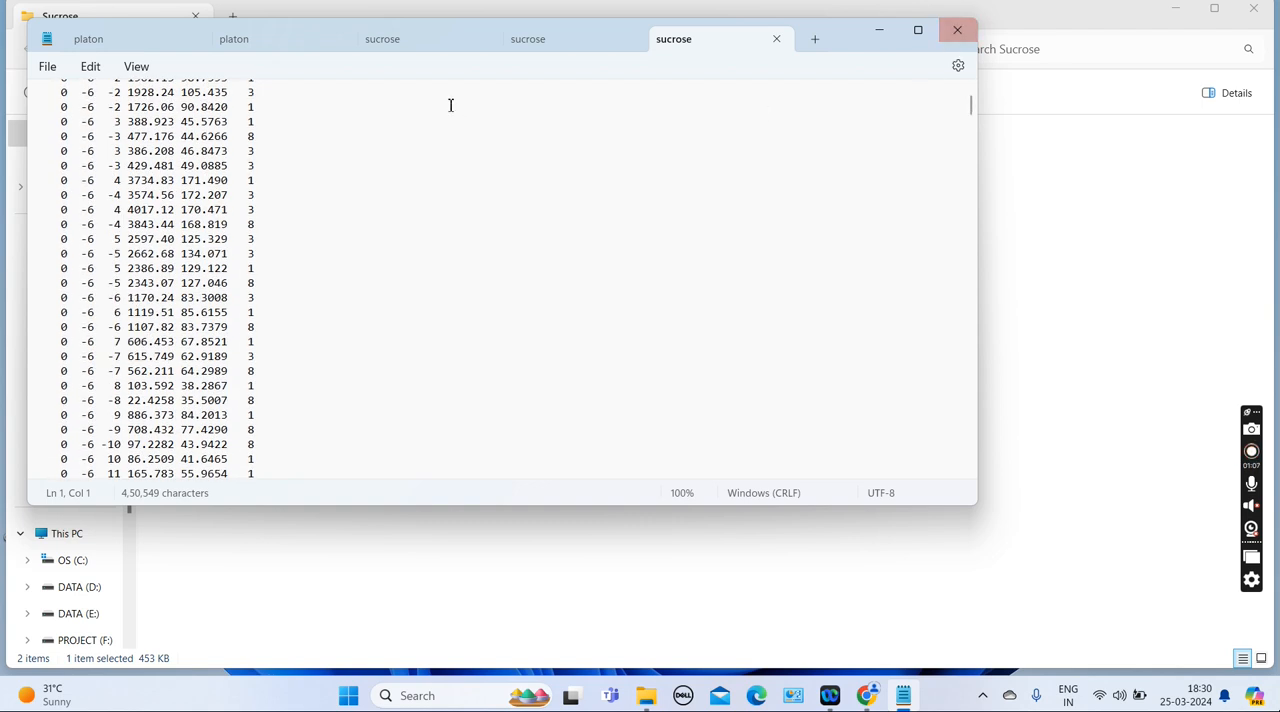
left_click(957, 29)
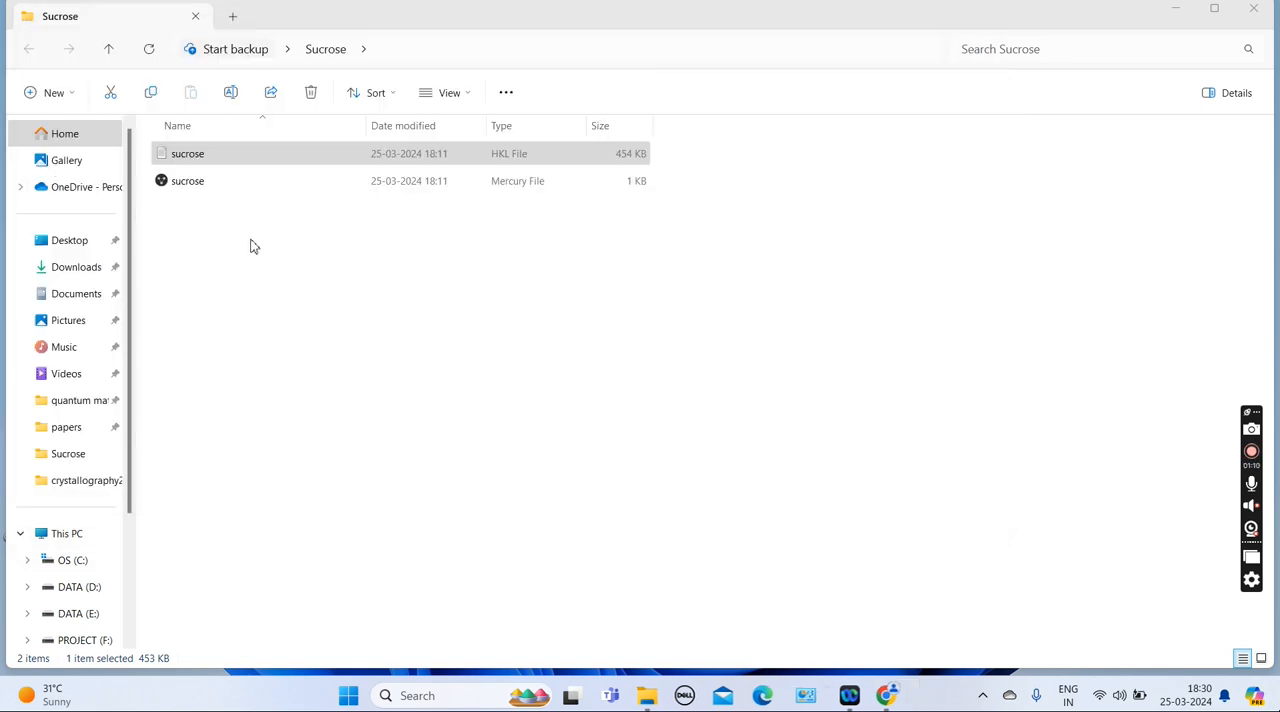
Open the sucrose RES file in Notepad, set the ZERR Z value to 2, and save it on closing
left_click(196, 191)
right_click(195, 193)
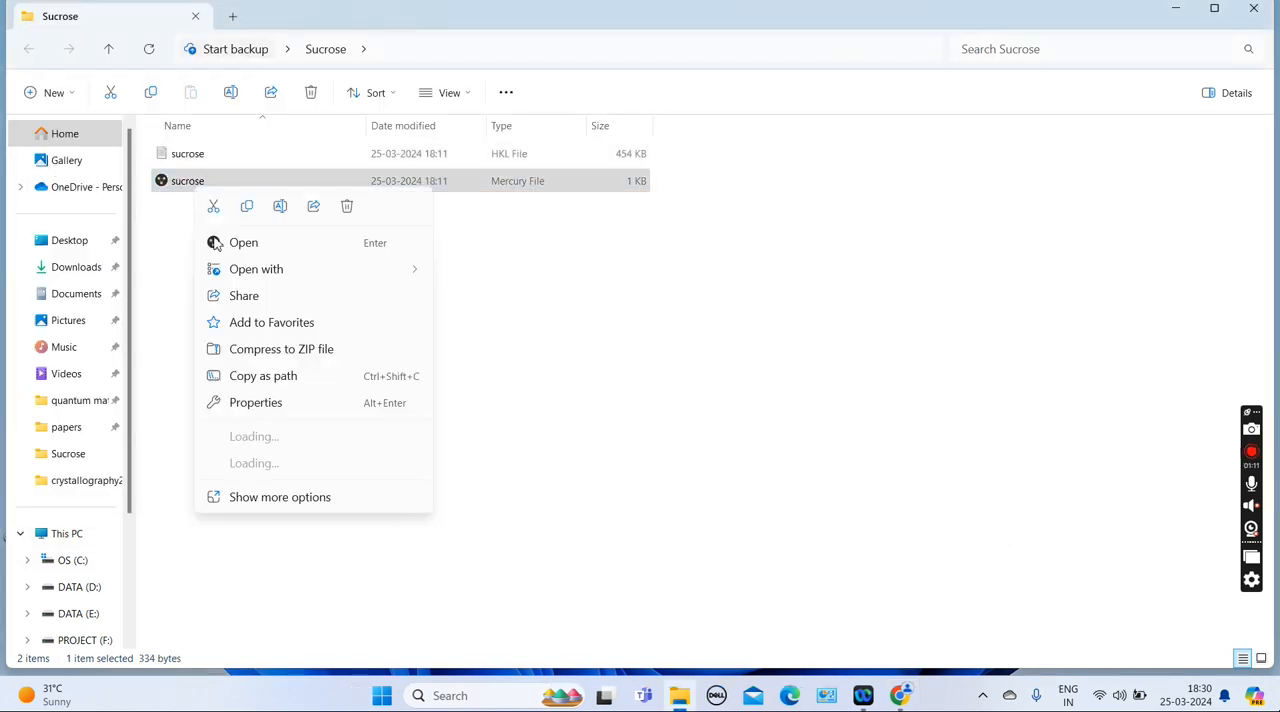
mouse_move(349, 258)
left_click(484, 300)
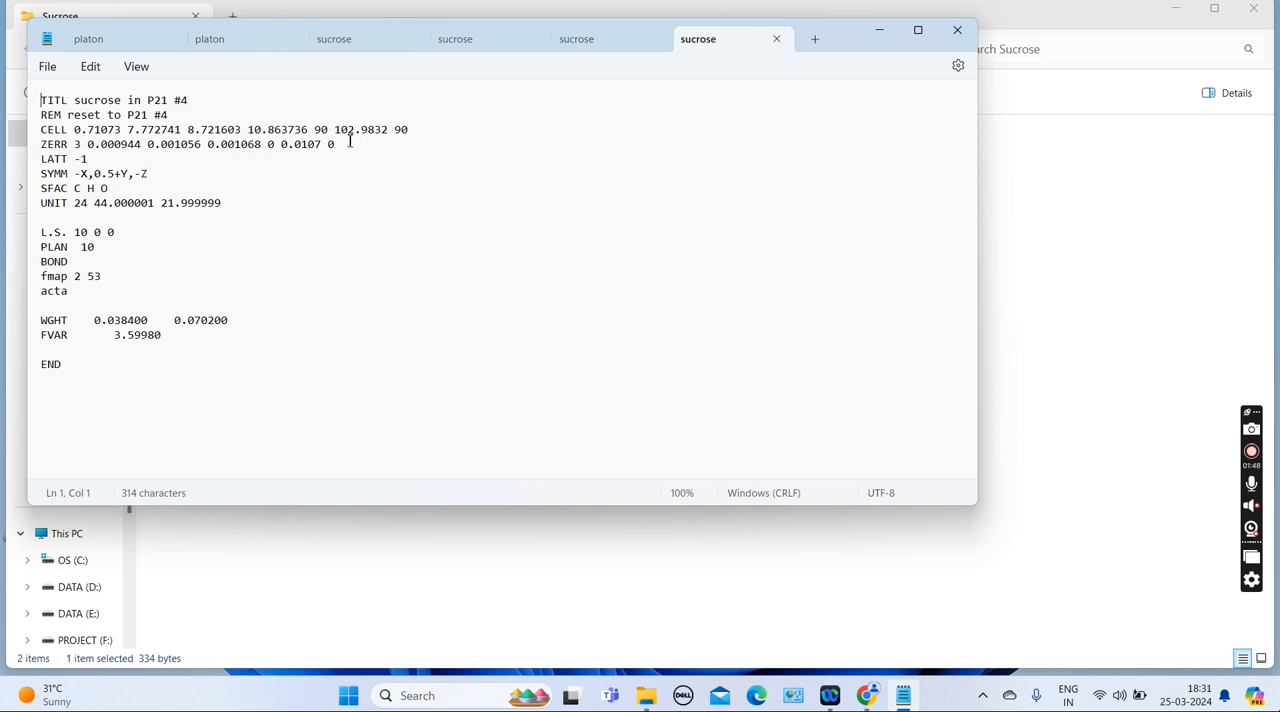
left_click(83, 146)
key("BackSpace")
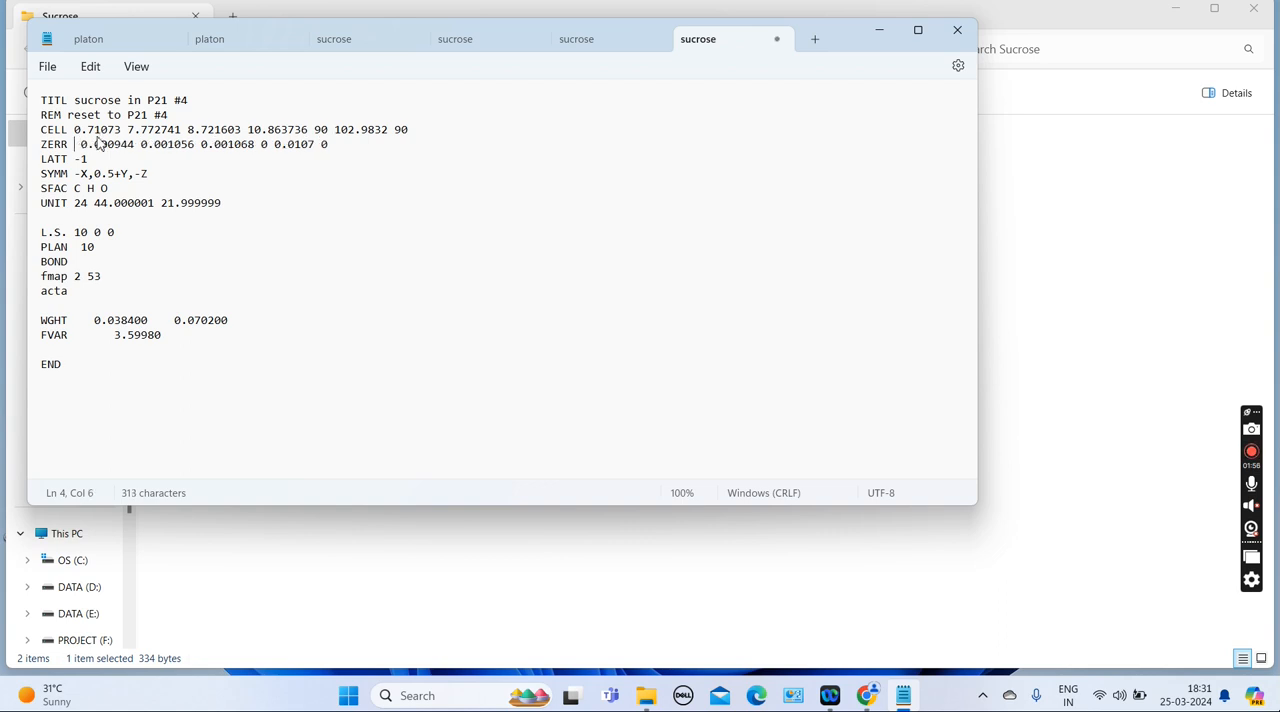
type("2")
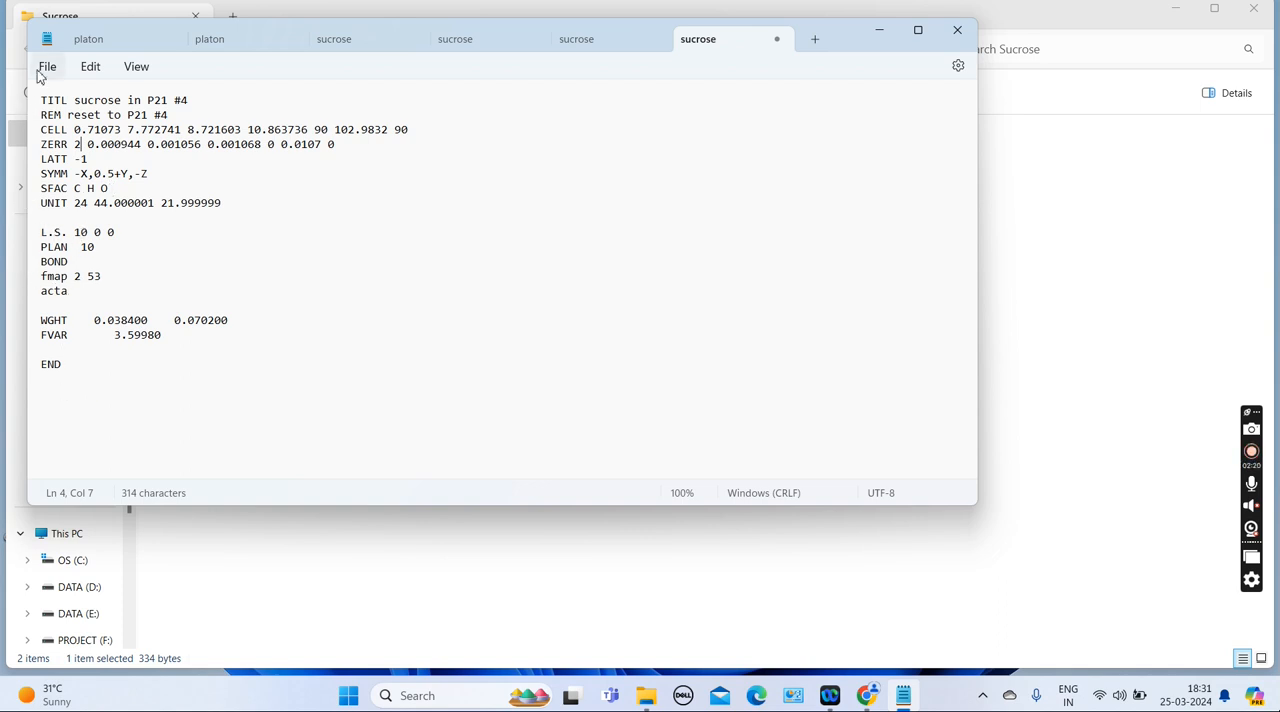
left_click(958, 34)
left_click(245, 296)
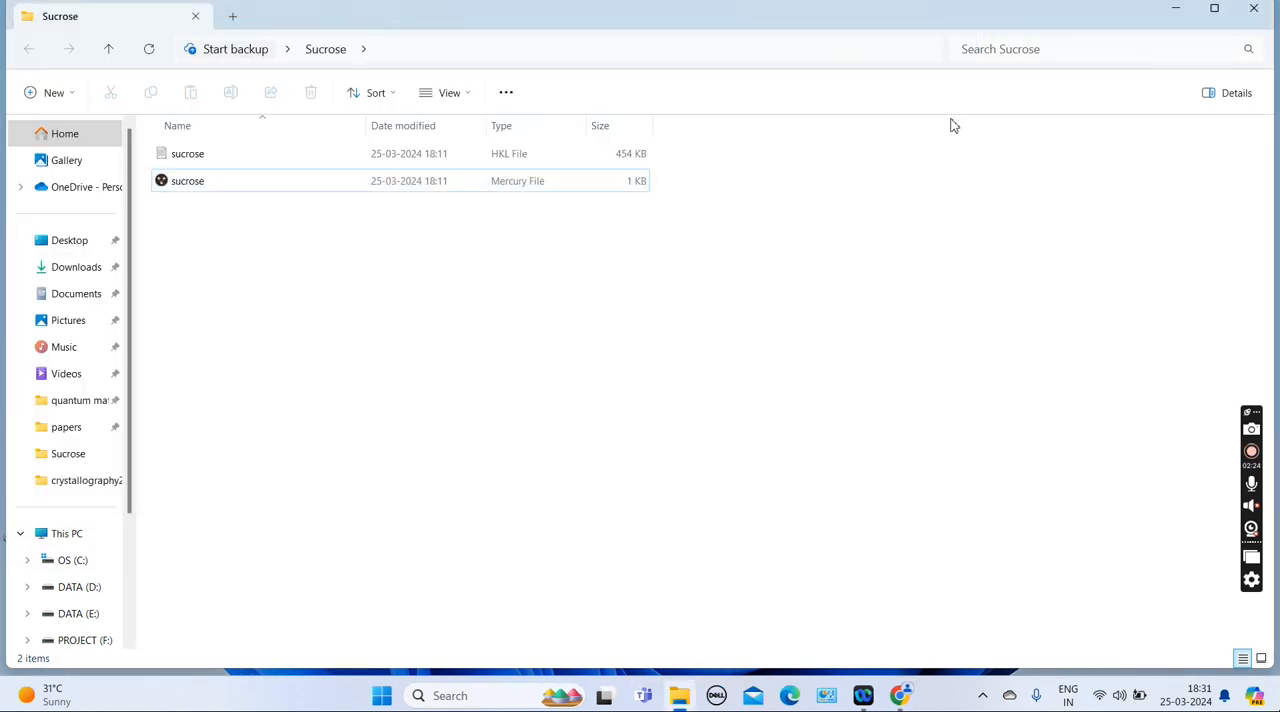
Open the sucrose RES file with Olex2-1.3
left_click(1177, 10)
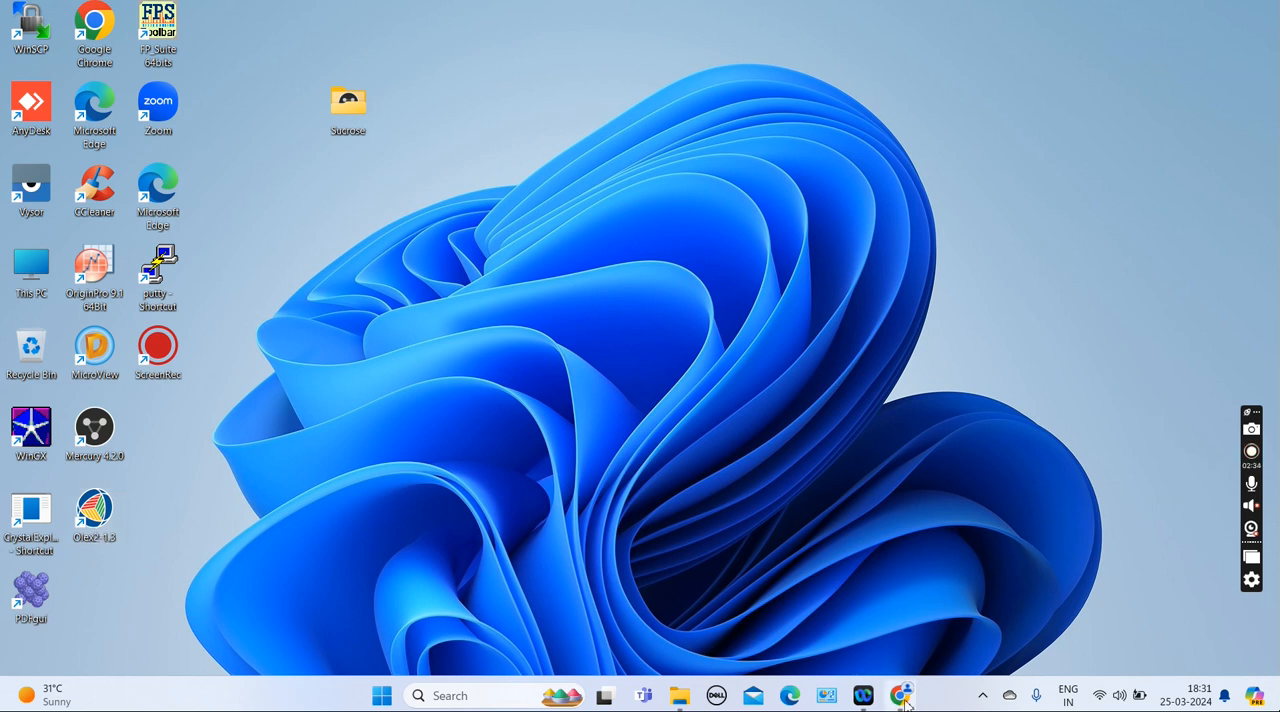
mouse_move(903, 700)
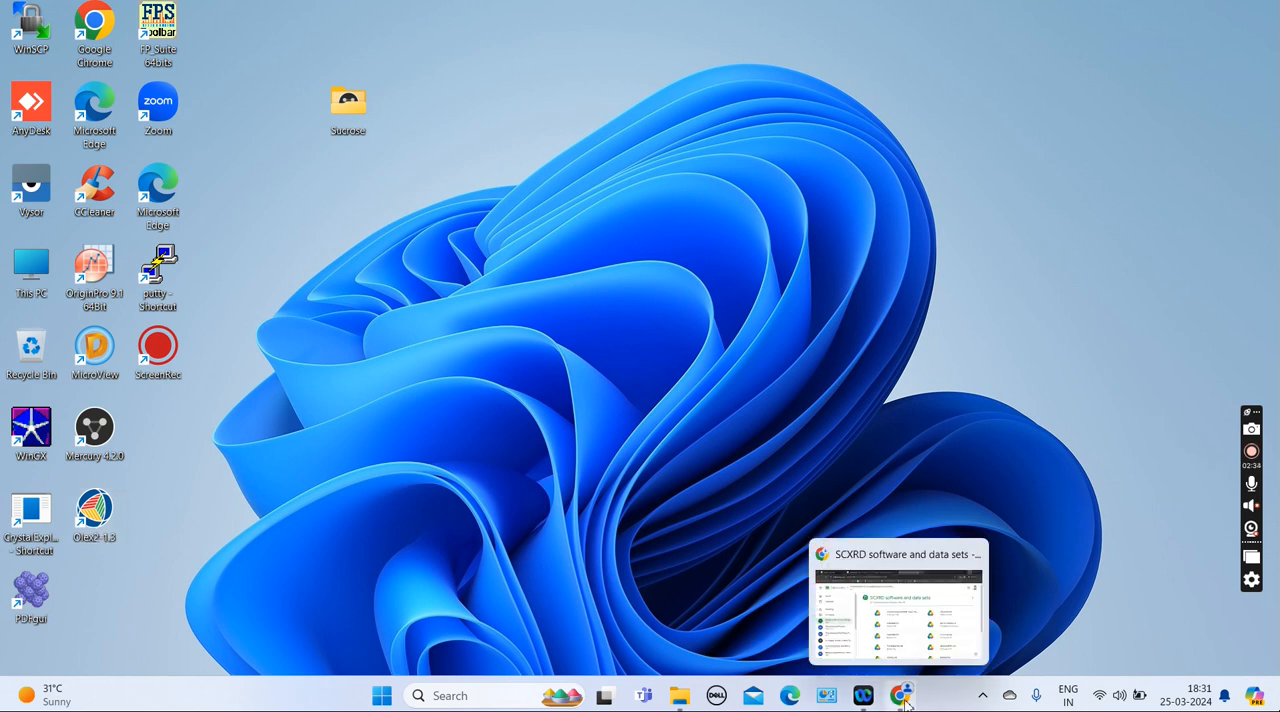
left_click(680, 698)
left_click(237, 188)
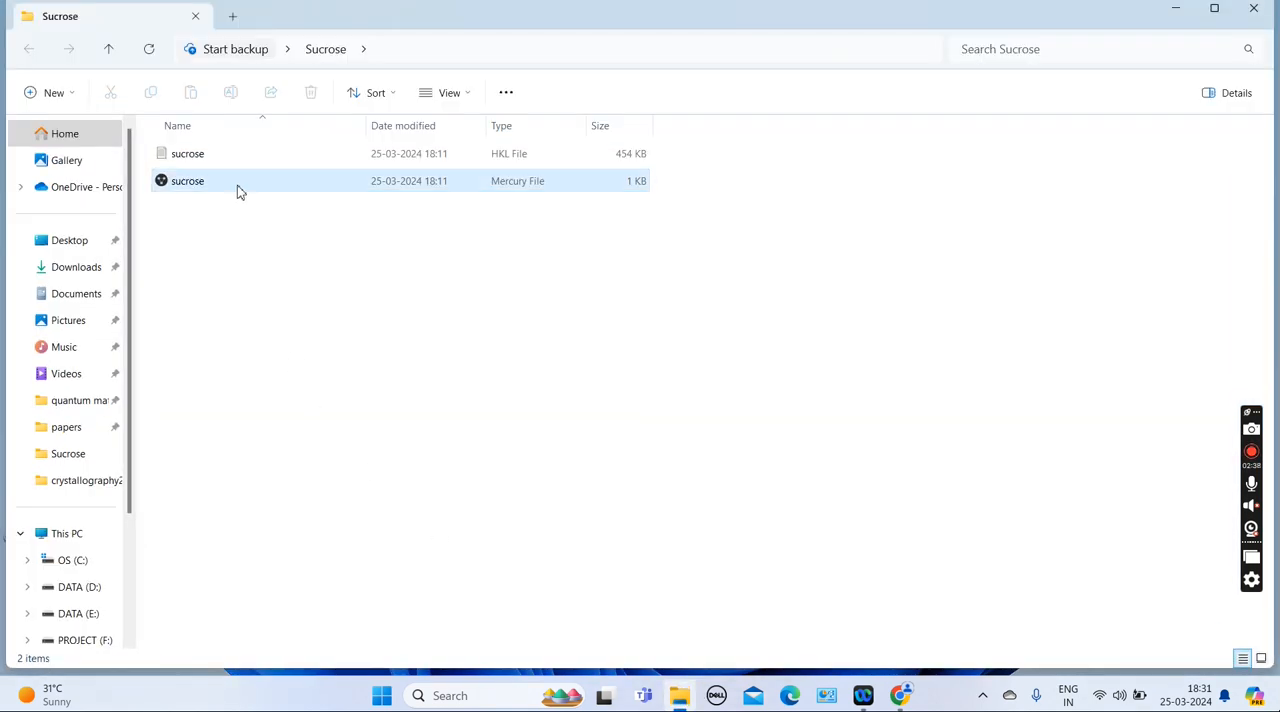
right_click(192, 190)
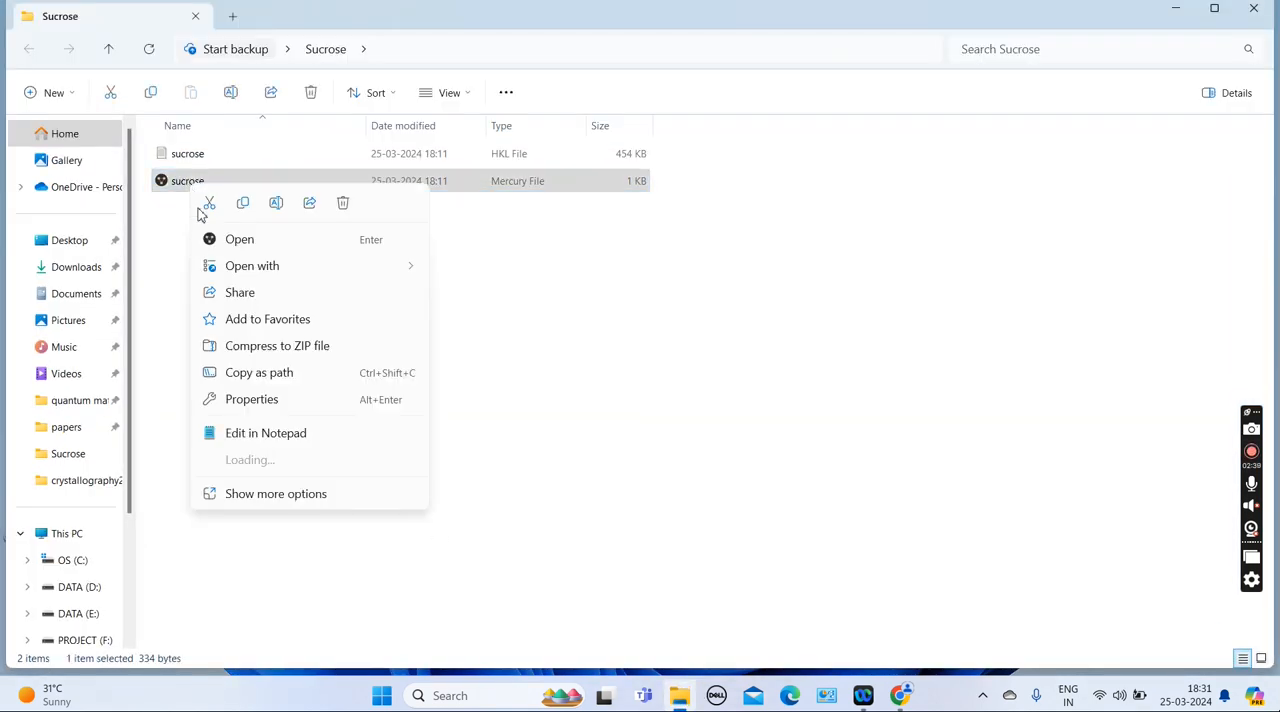
mouse_move(229, 273)
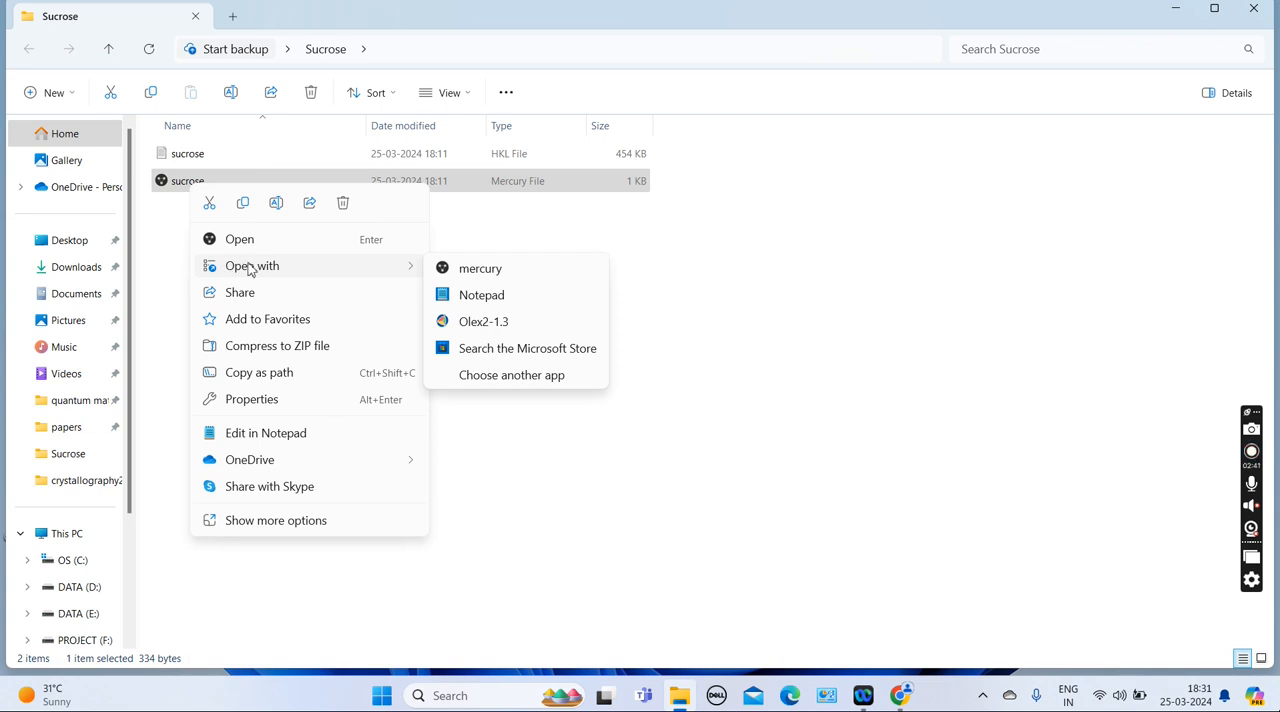
left_click(490, 322)
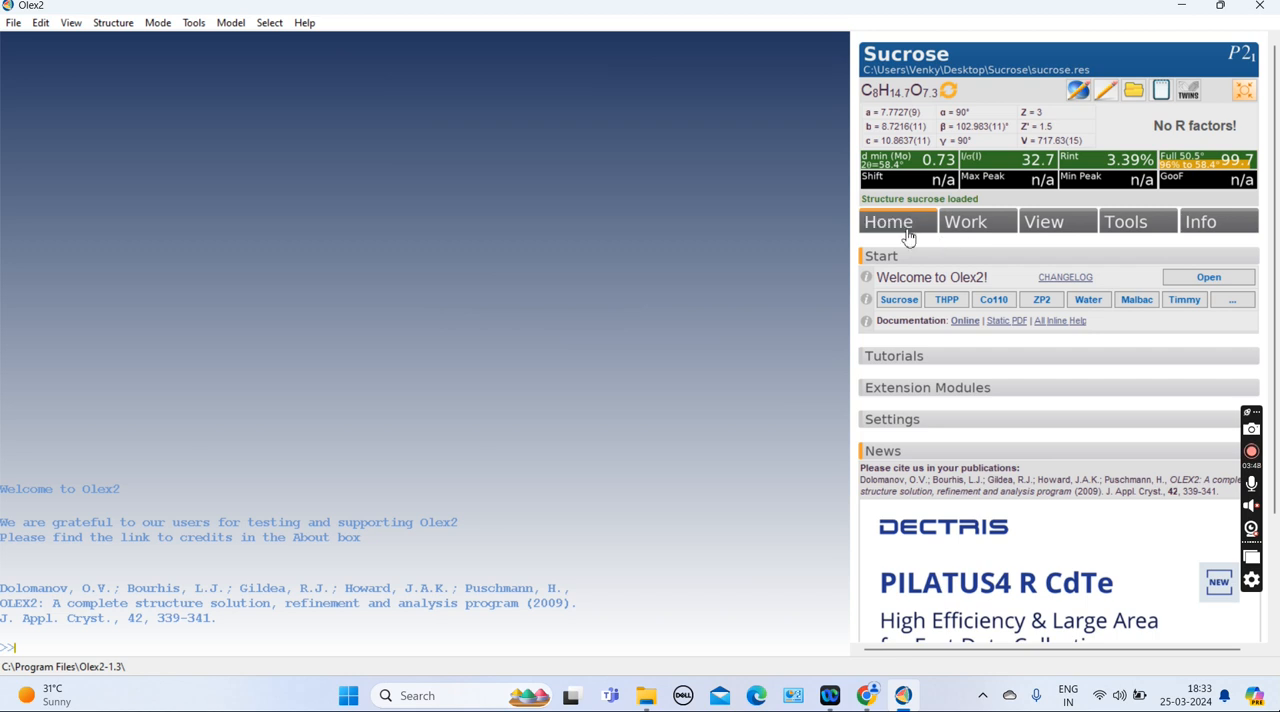
Solve the structure with the ShelXT program using Intrinsic Phasing
left_click(989, 229)
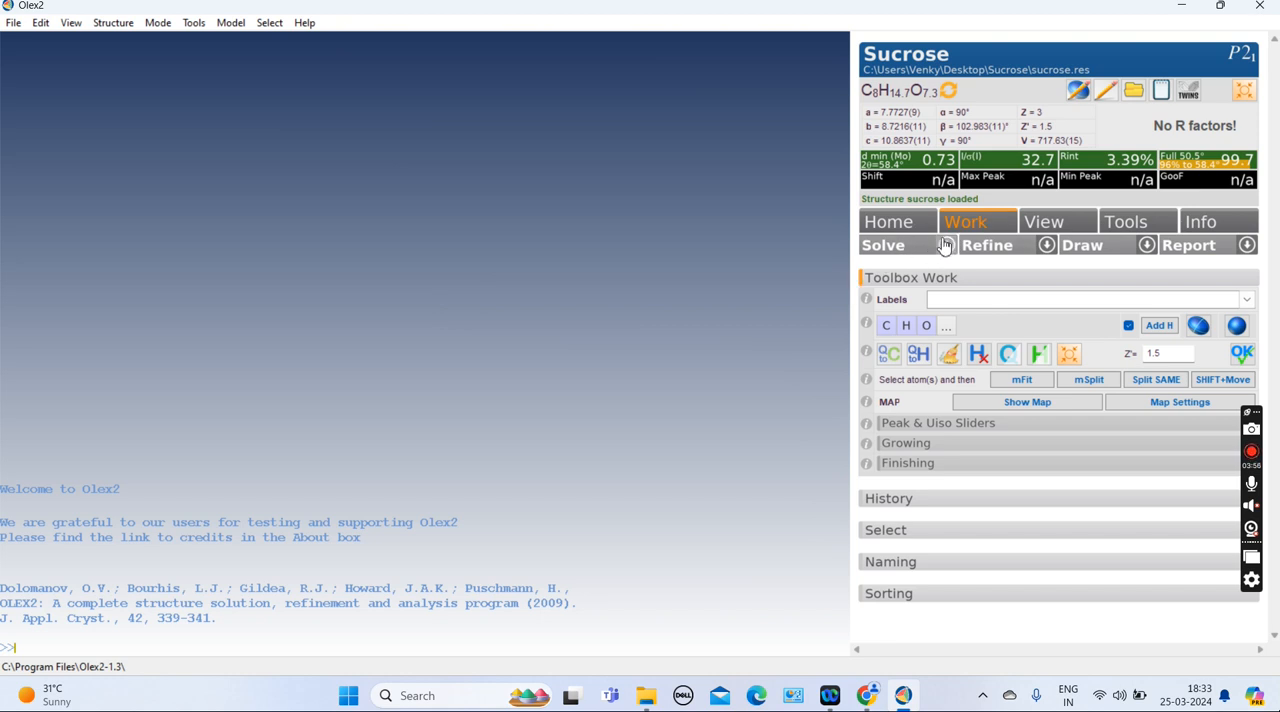
left_click(947, 246)
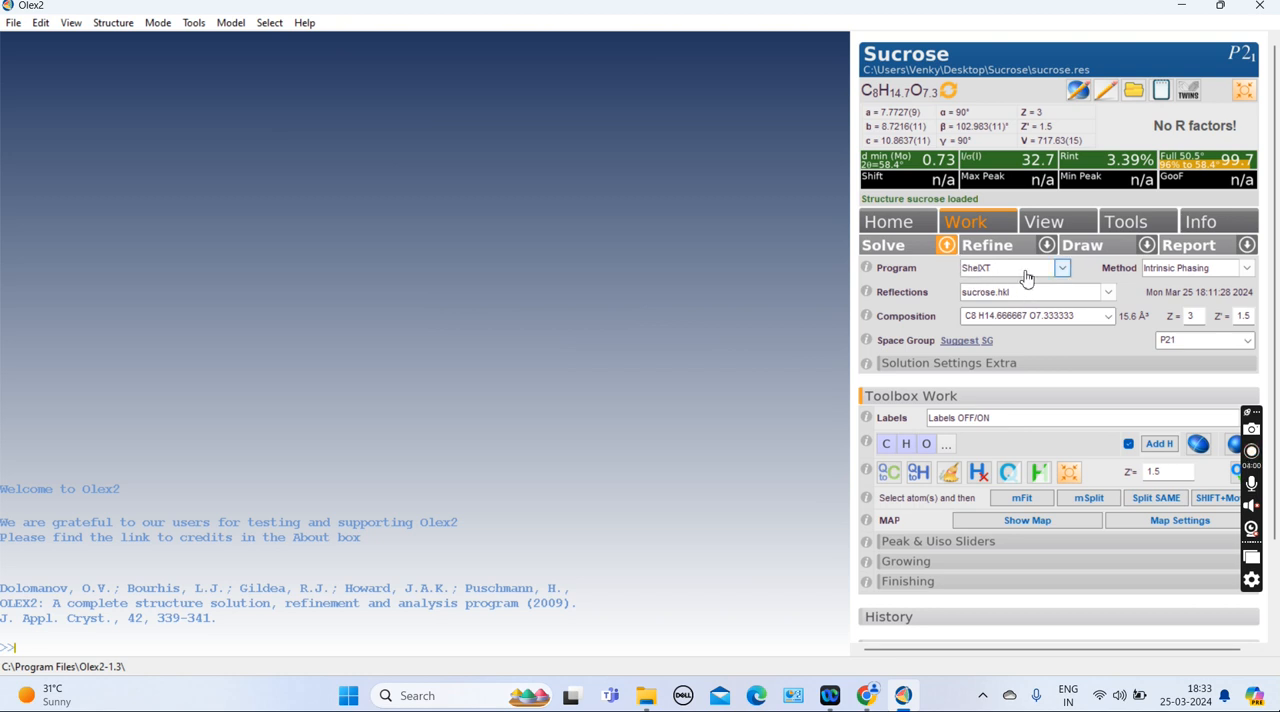
left_click(1064, 274)
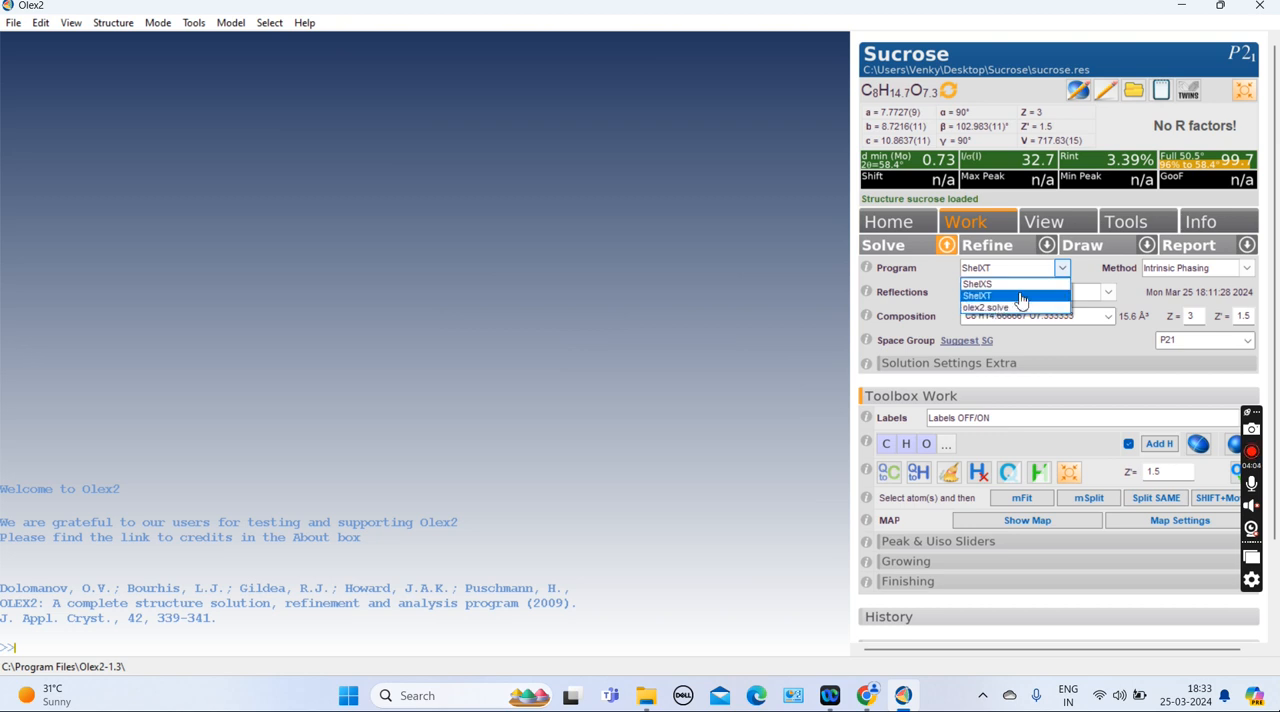
left_click(1078, 274)
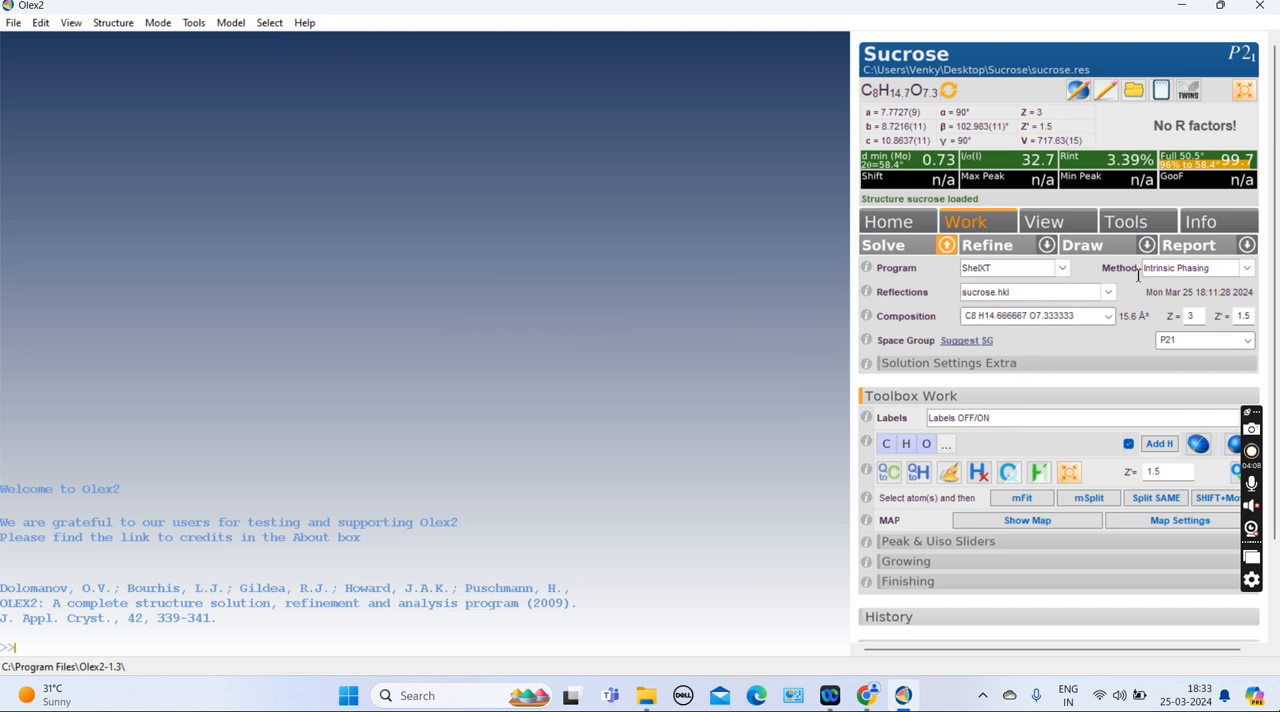
left_click(899, 250)
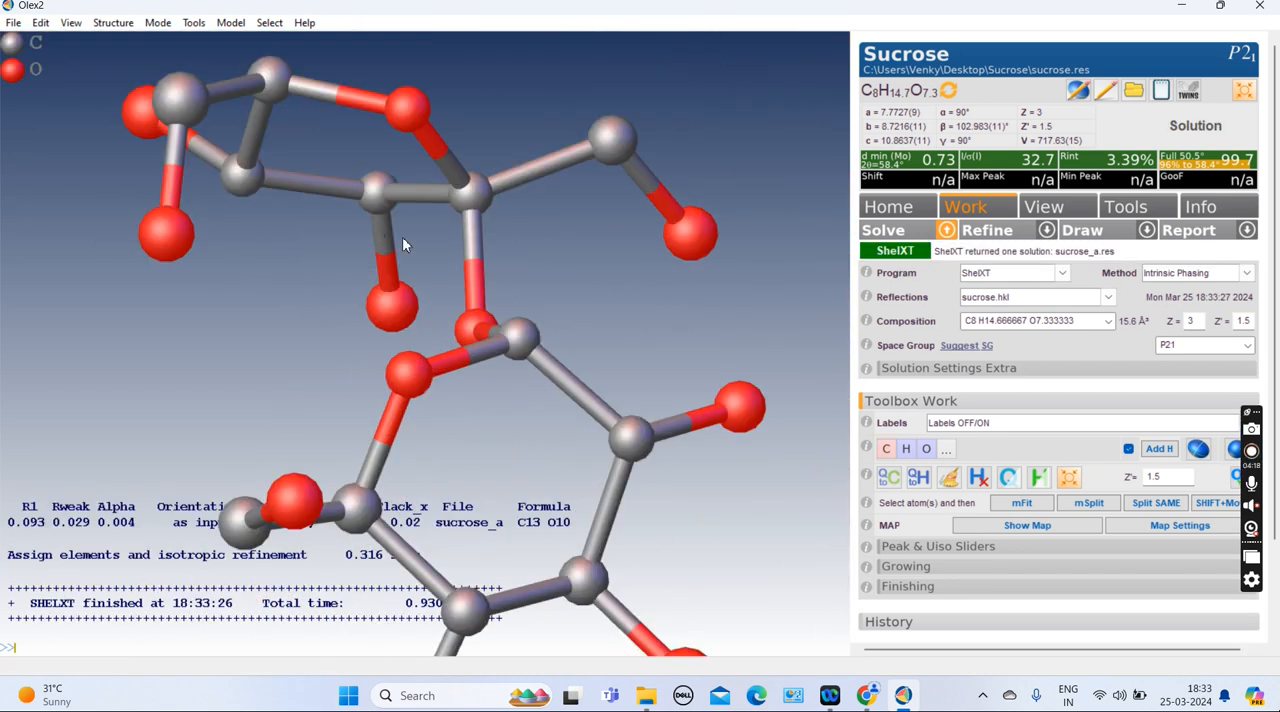
Rotate the solved model and compare it with the sucrose Haworth projection in the browser
left_click_drag(531, 494, 338, 225)
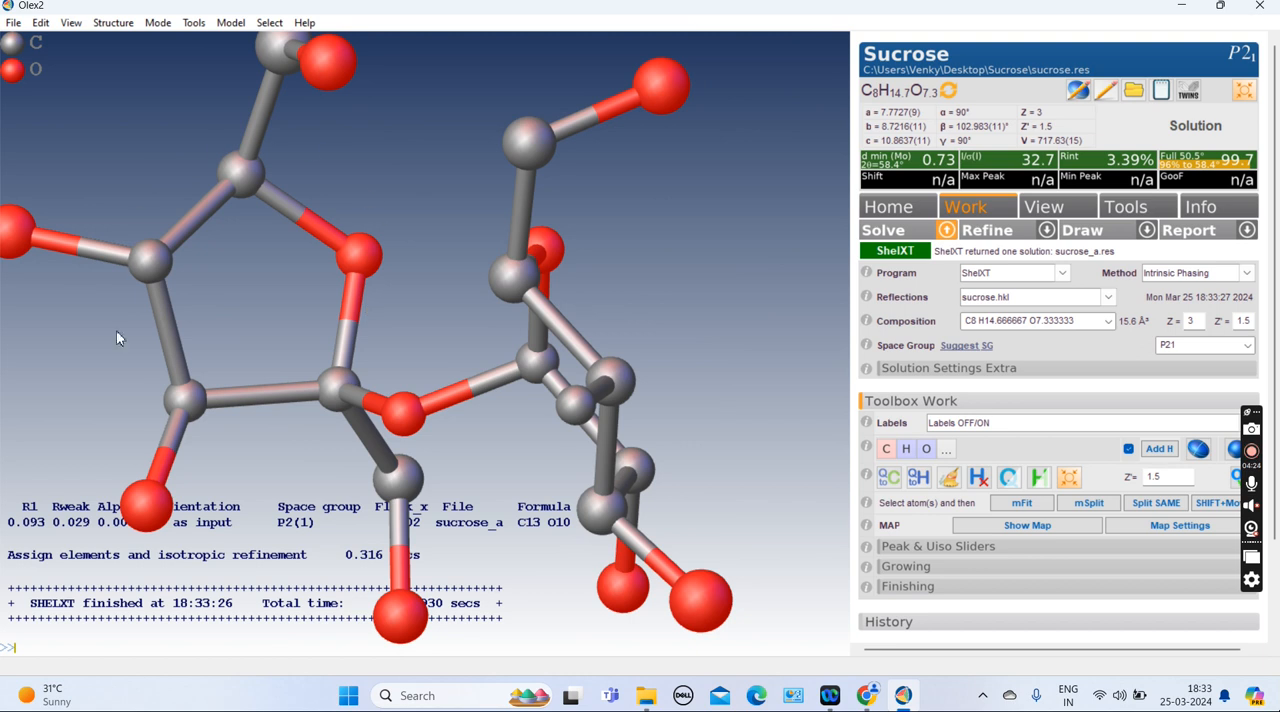
left_click_drag(488, 430, 518, 312)
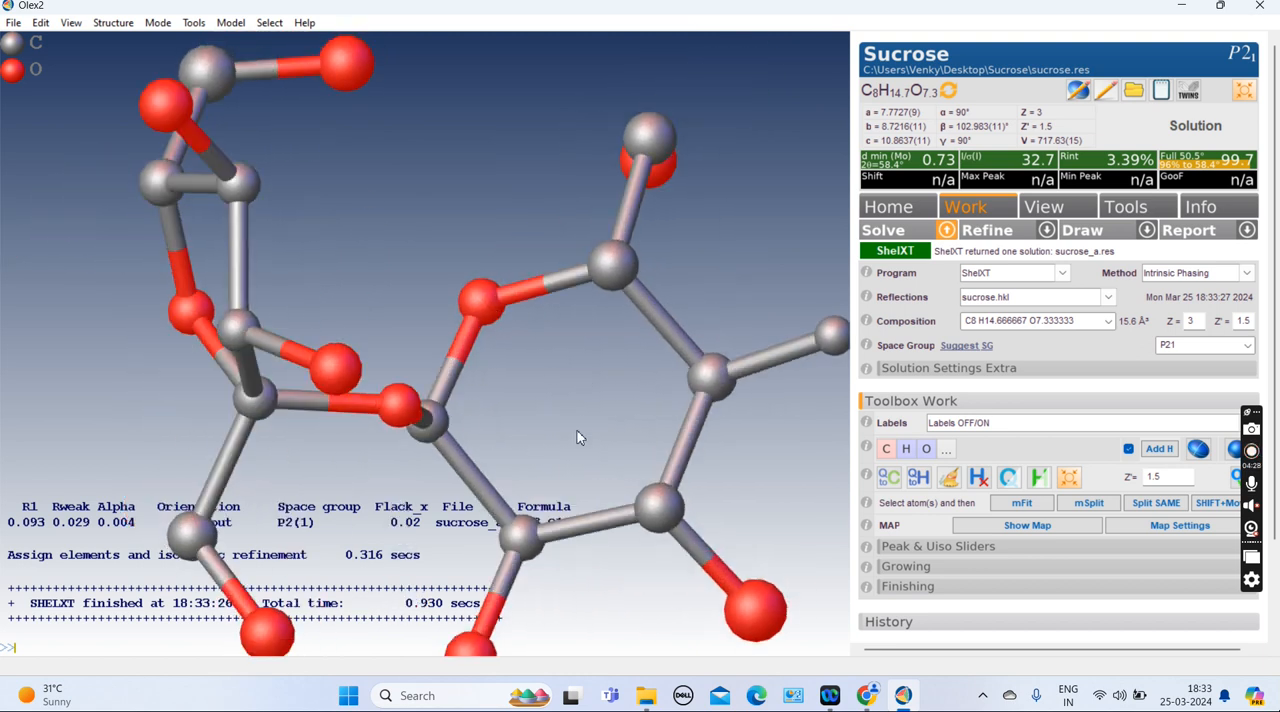
scroll(570, 420, "down", 3)
left_click_drag(530, 403, 474, 476)
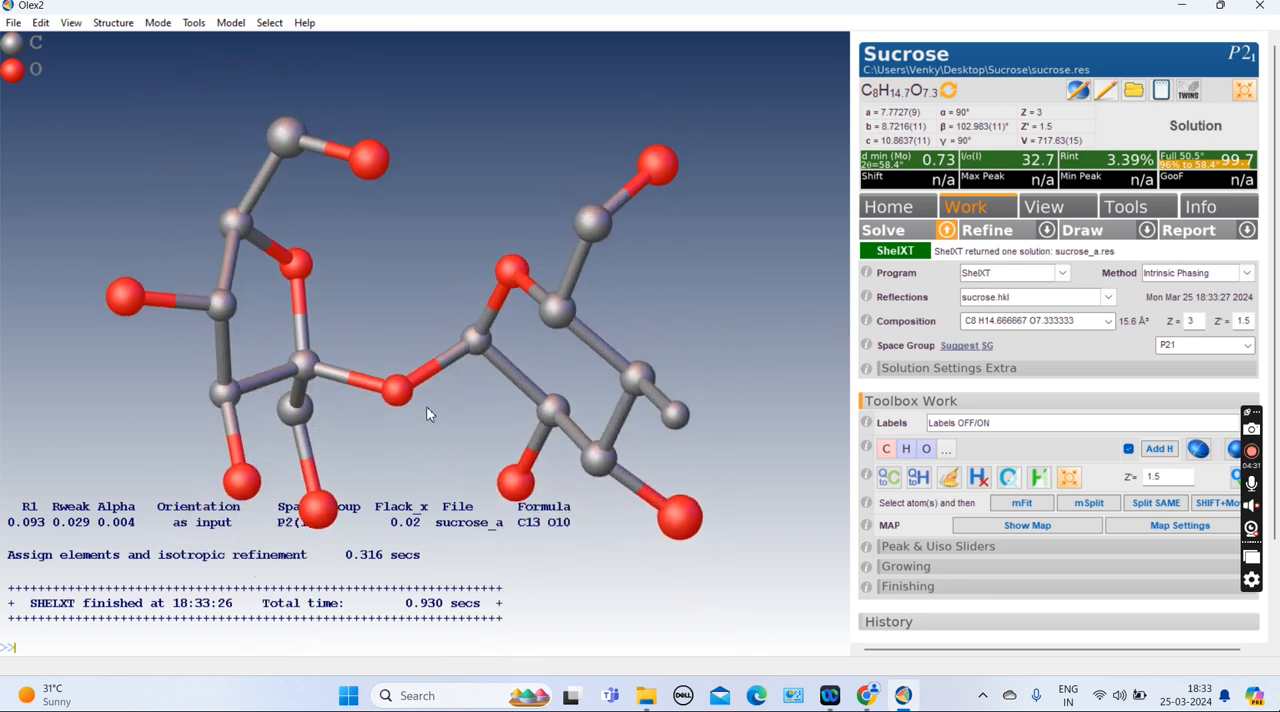
left_click(866, 695)
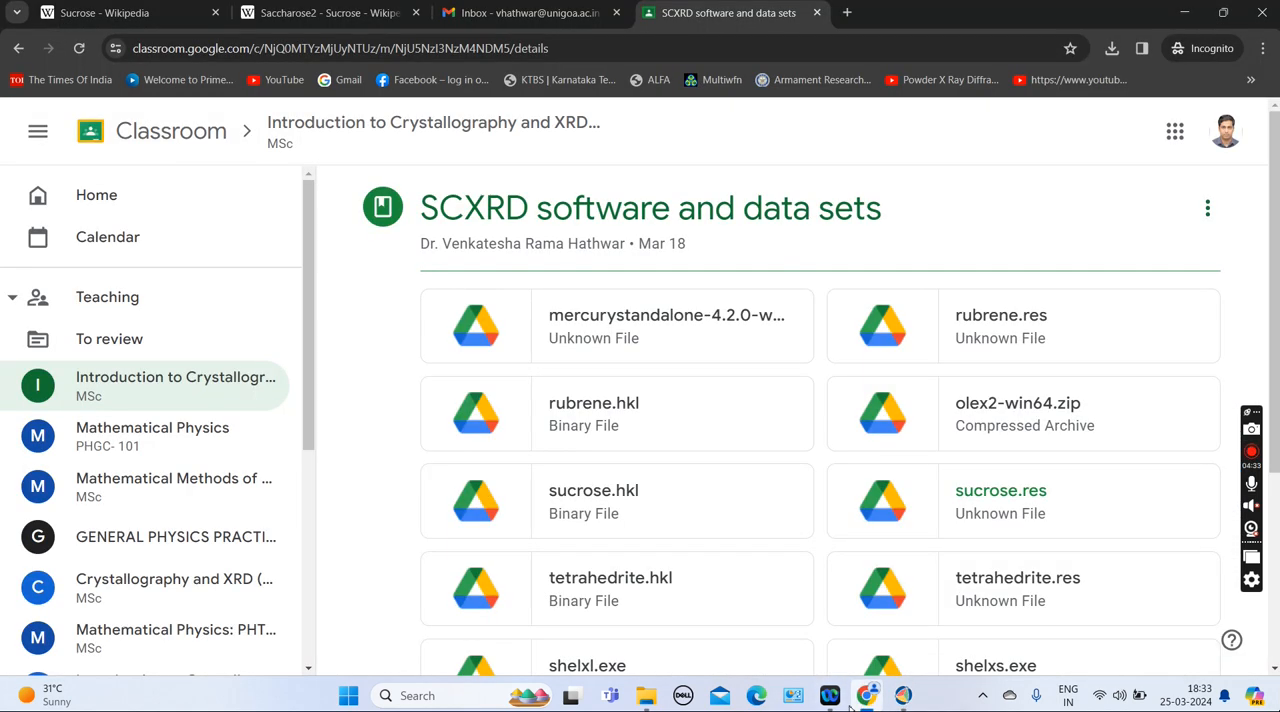
left_click(129, 14)
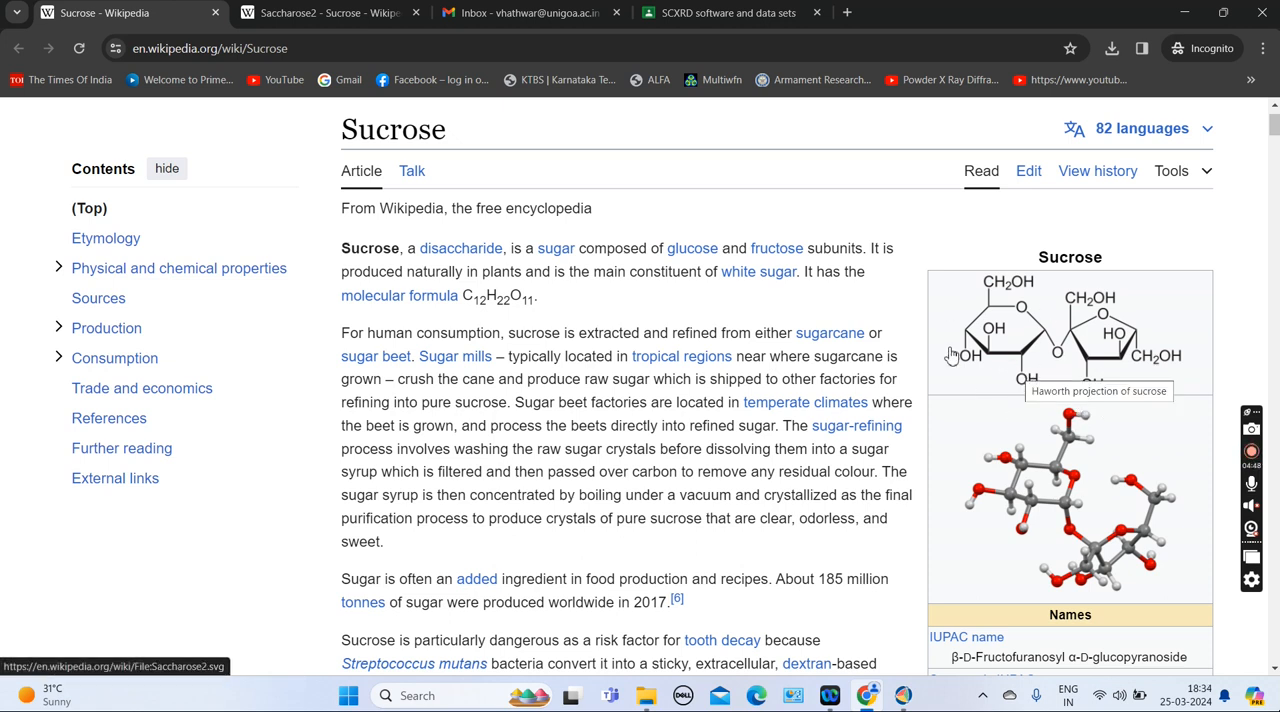
left_click(325, 13)
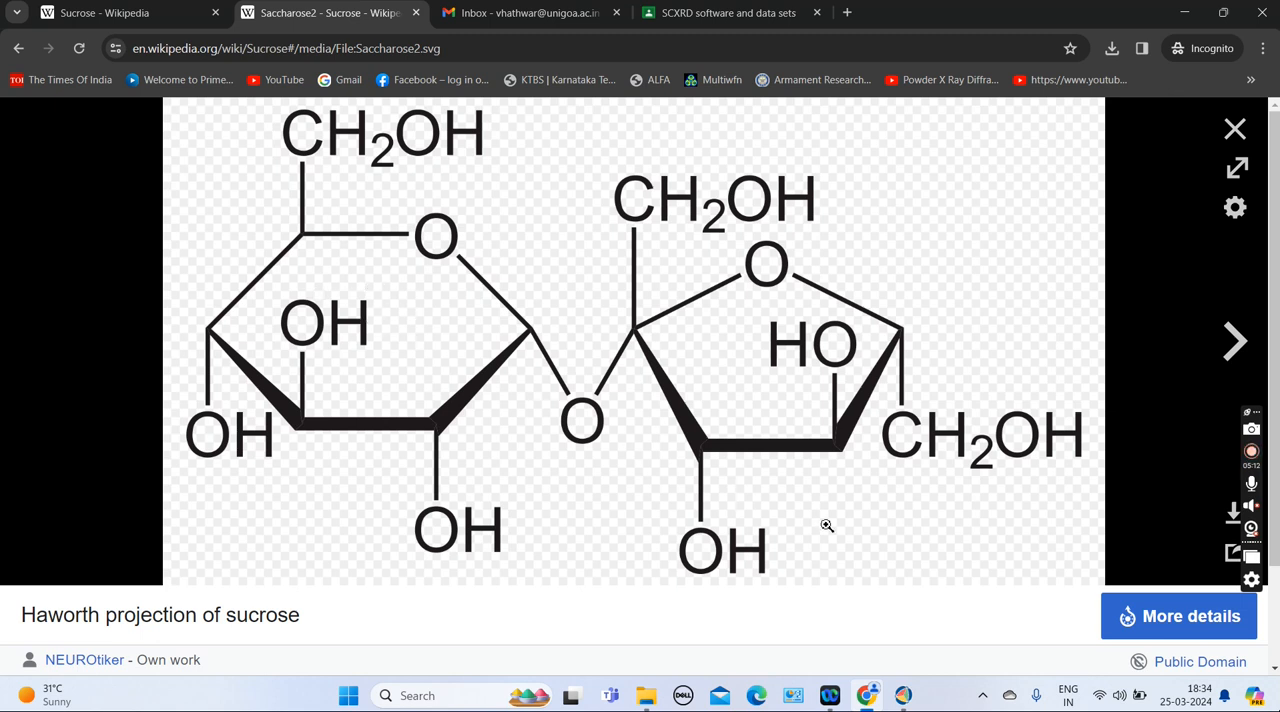
left_click(903, 696)
left_click_drag(664, 320, 712, 195)
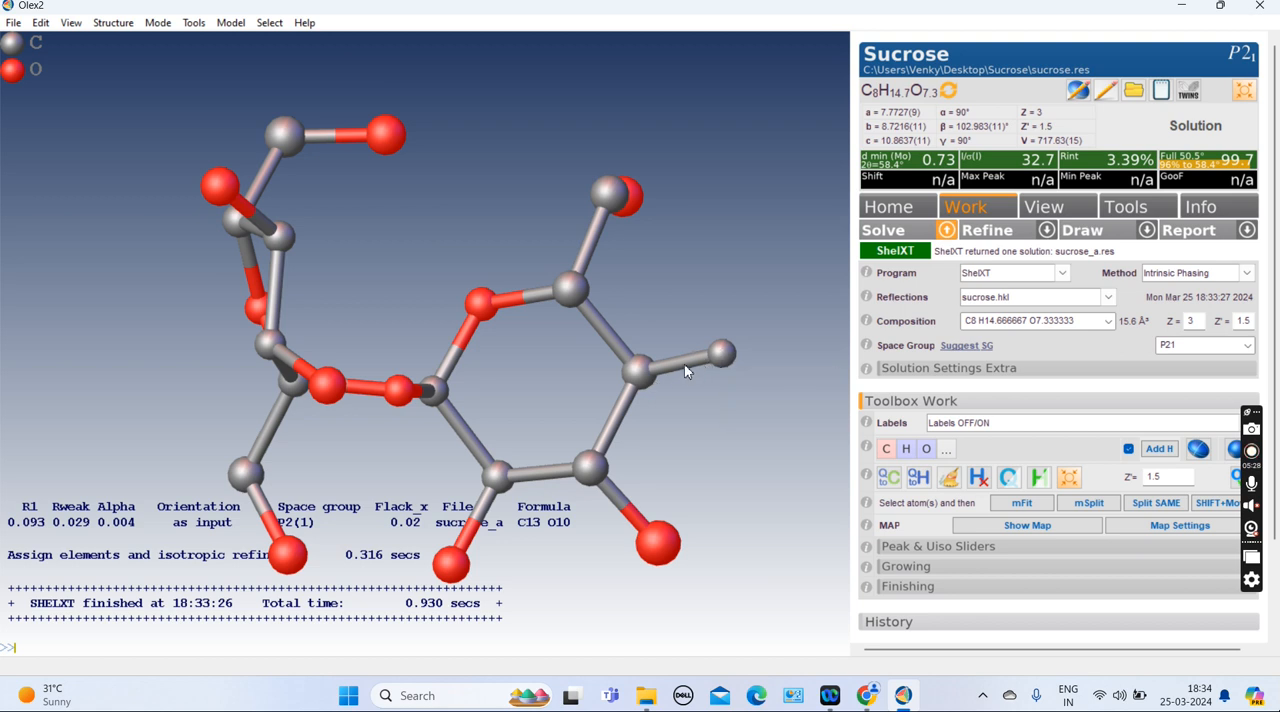
Retype the terminal atom attached to the six-membered ring as oxygen
mouse_move(686, 371)
left_click(722, 355)
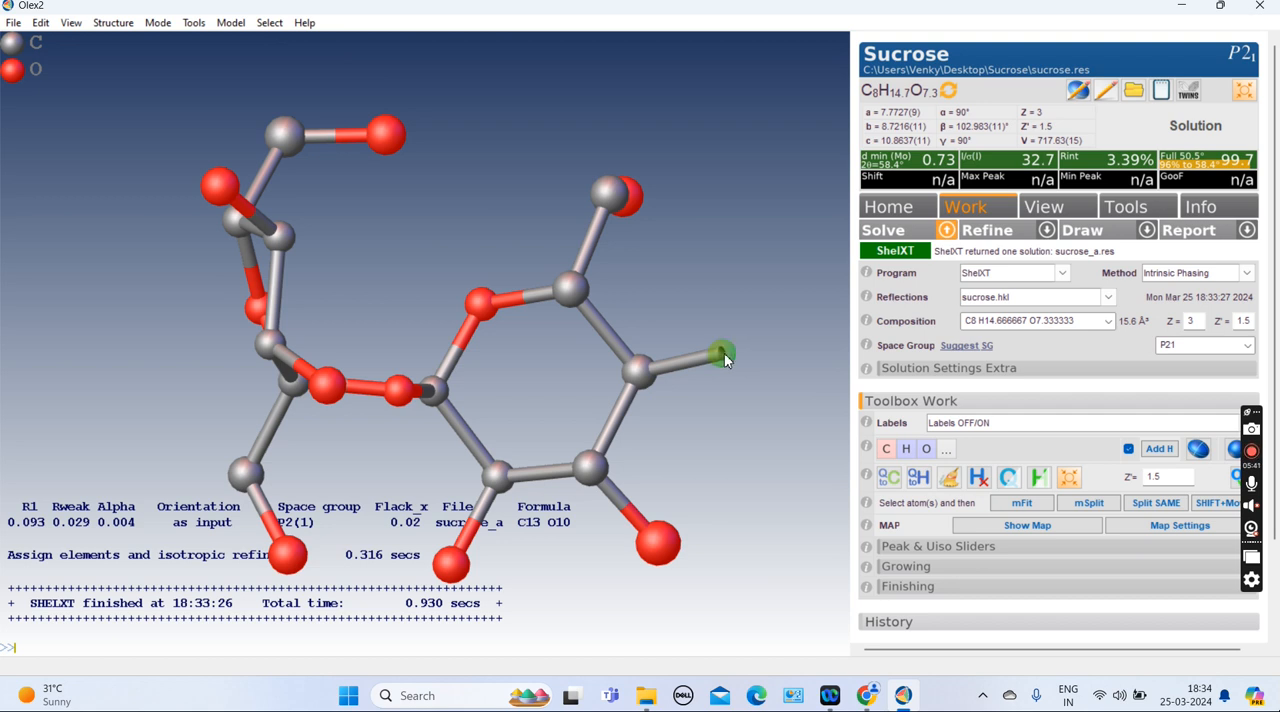
left_click(926, 452)
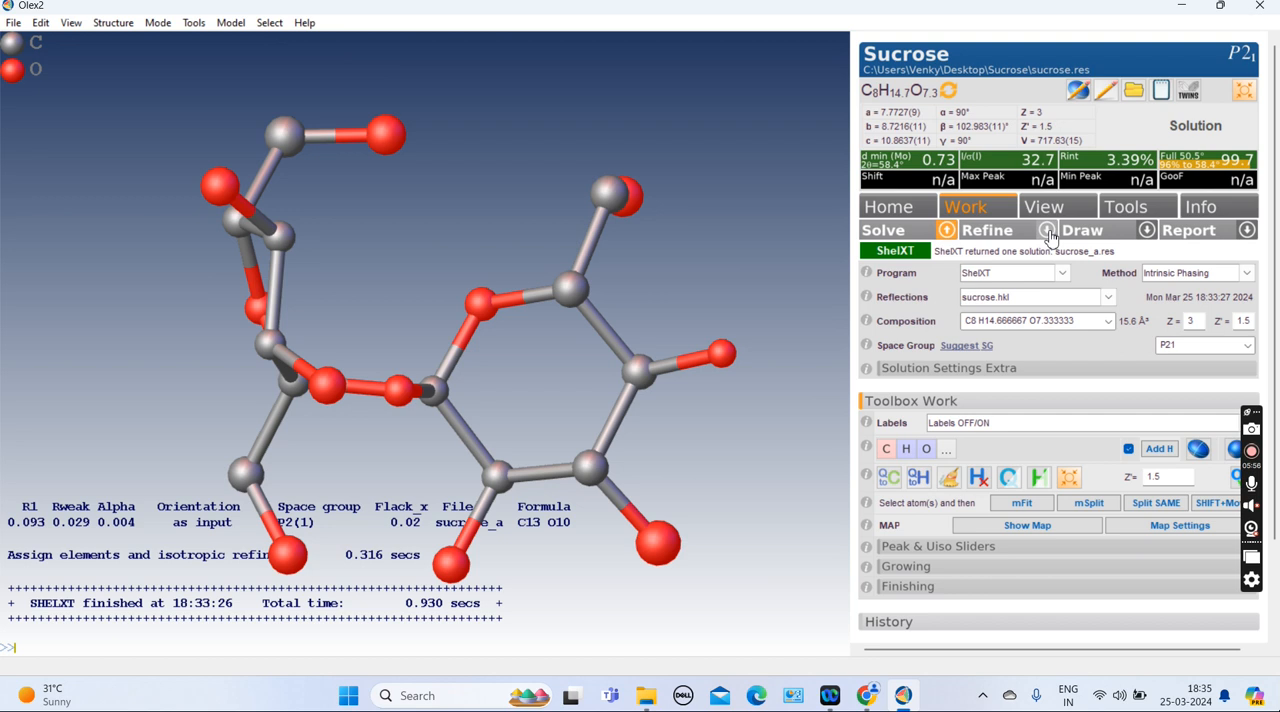
Refine the structure with ShelXL least squares, then enable the weighting scheme and refine again
left_click(985, 230)
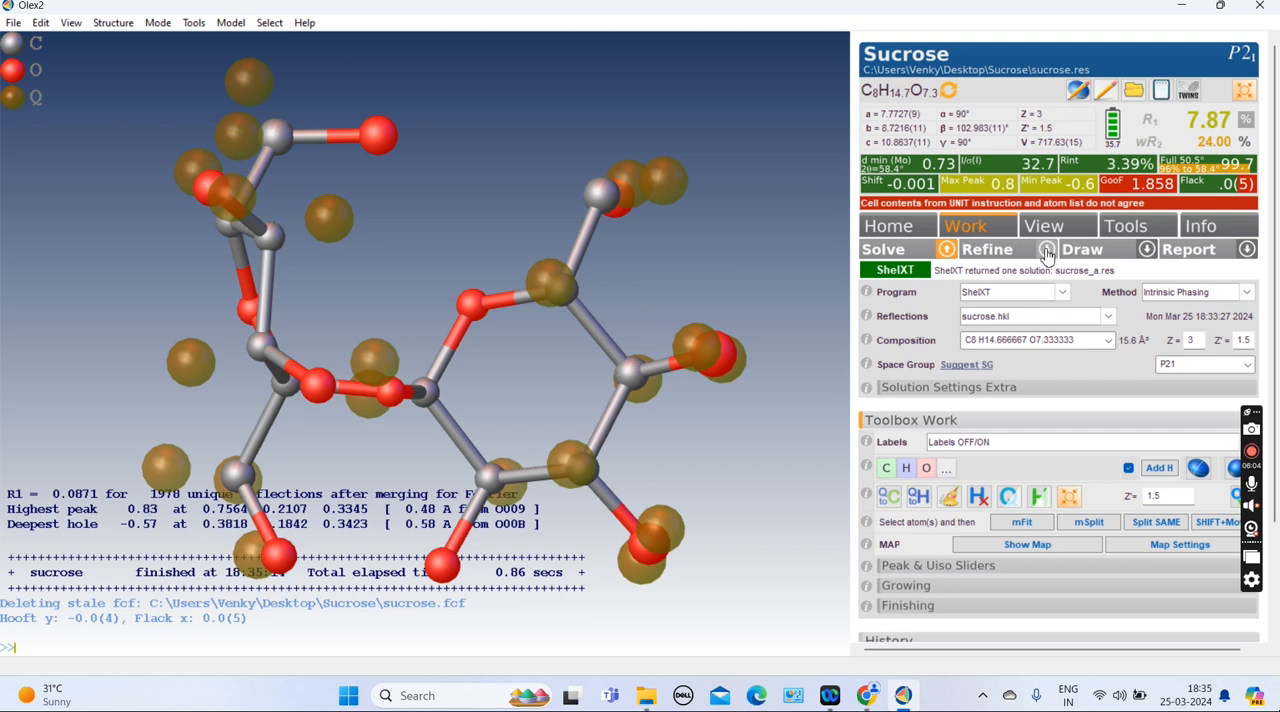
left_click(1046, 250)
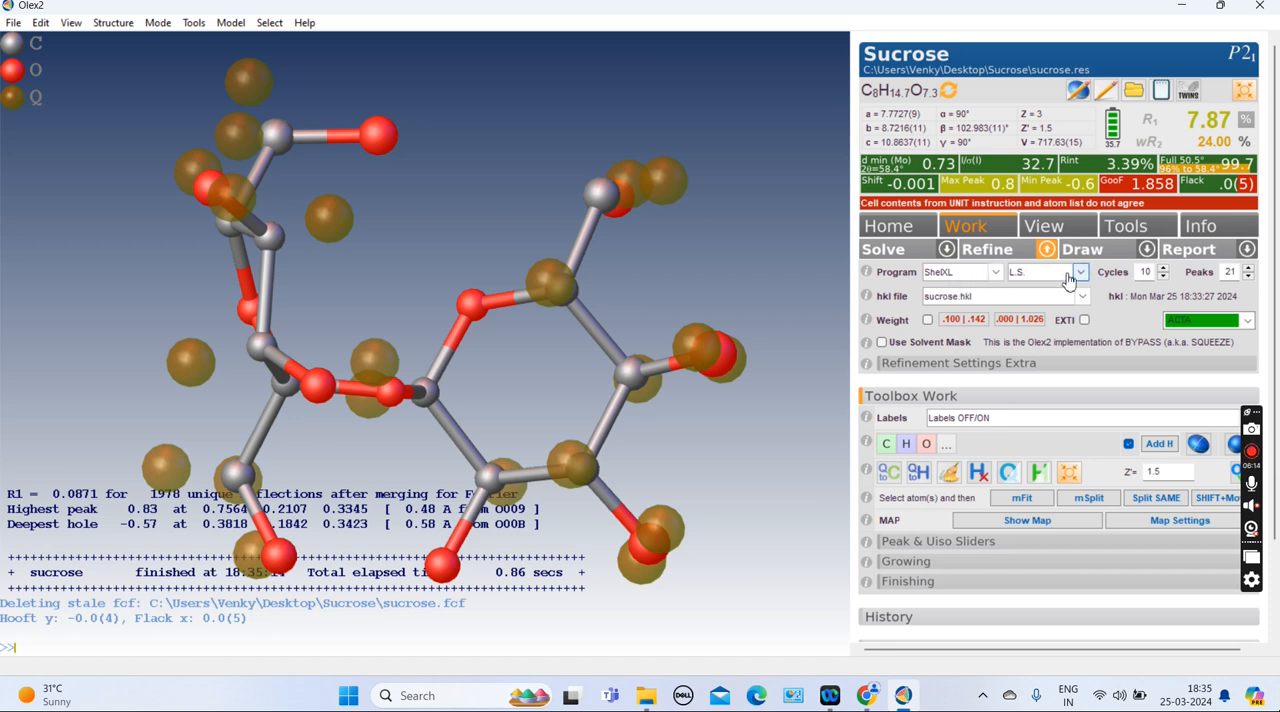
left_click(927, 321)
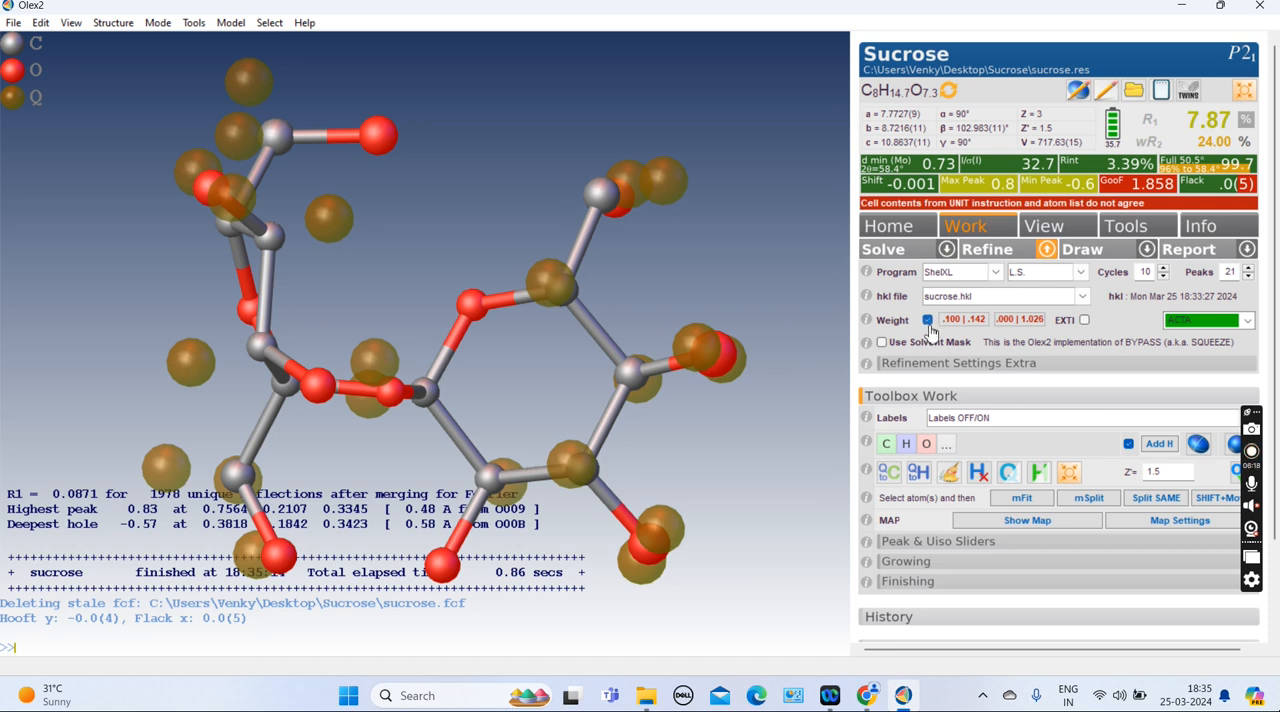
left_click(997, 256)
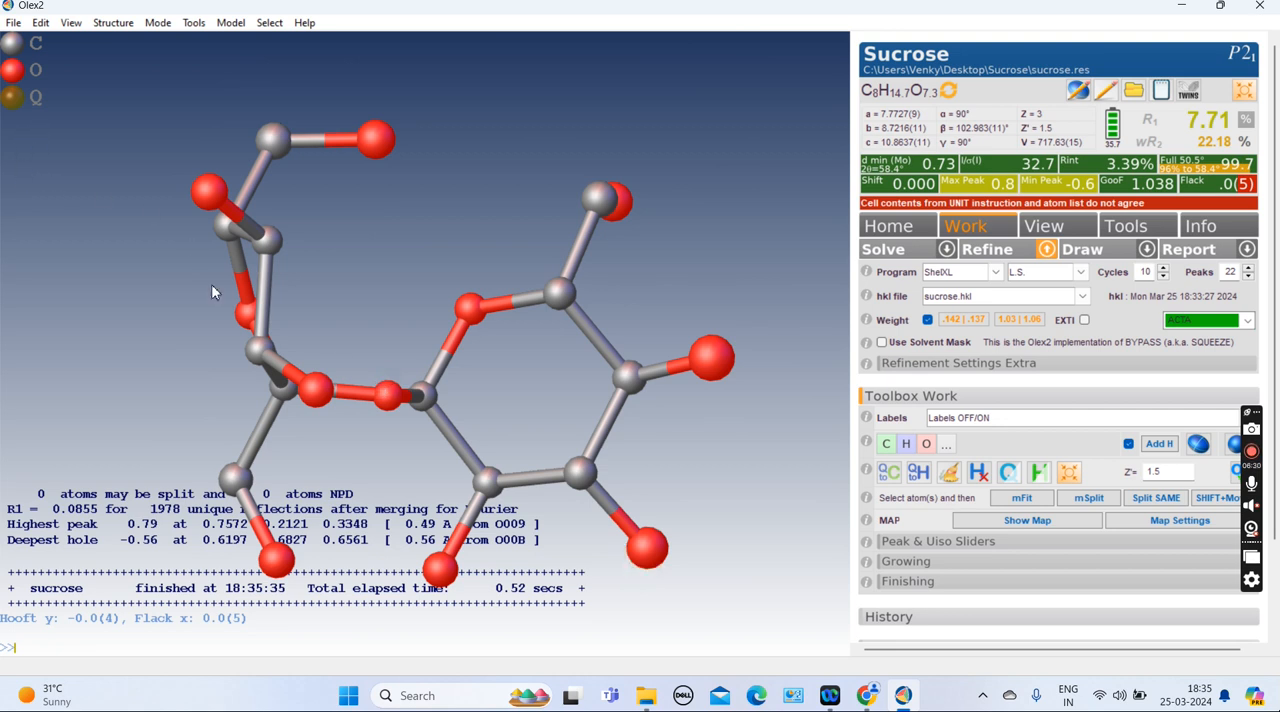
Make the non-hydrogen atoms anisotropic and refine the model
scroll(523, 419, "up", 4)
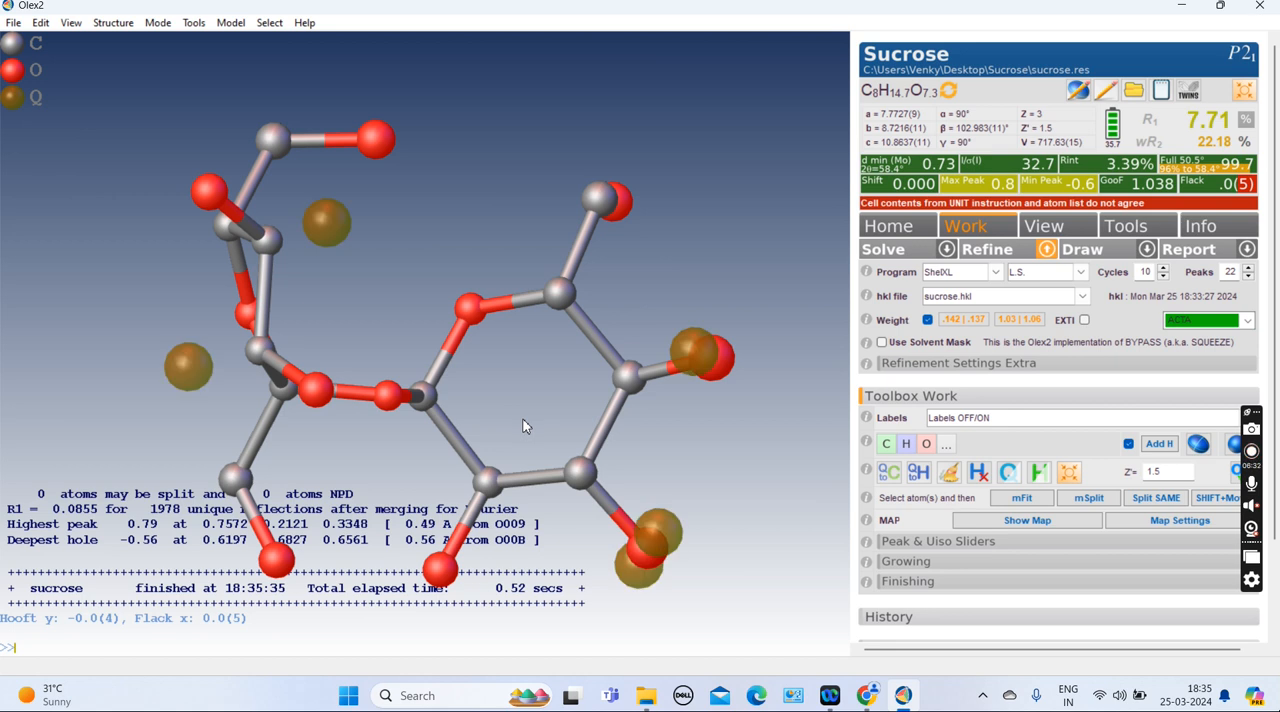
scroll(486, 385, "down", 4)
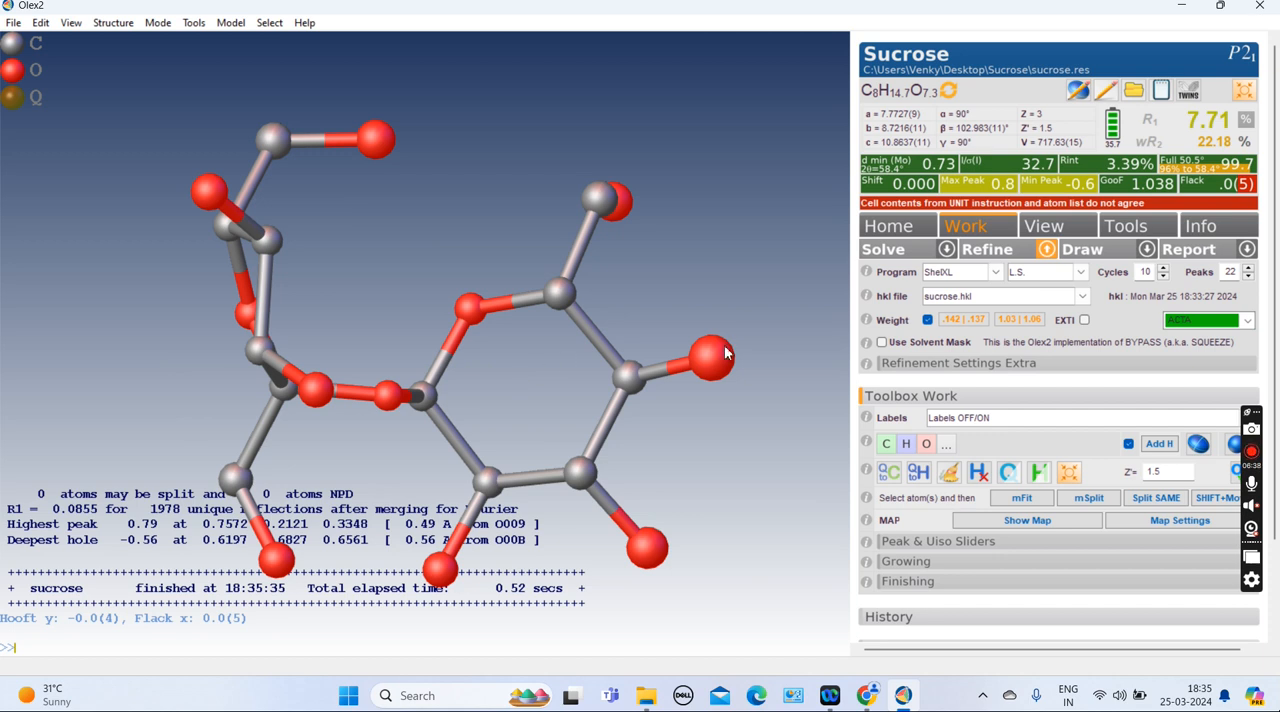
left_click_drag(517, 372, 595, 420)
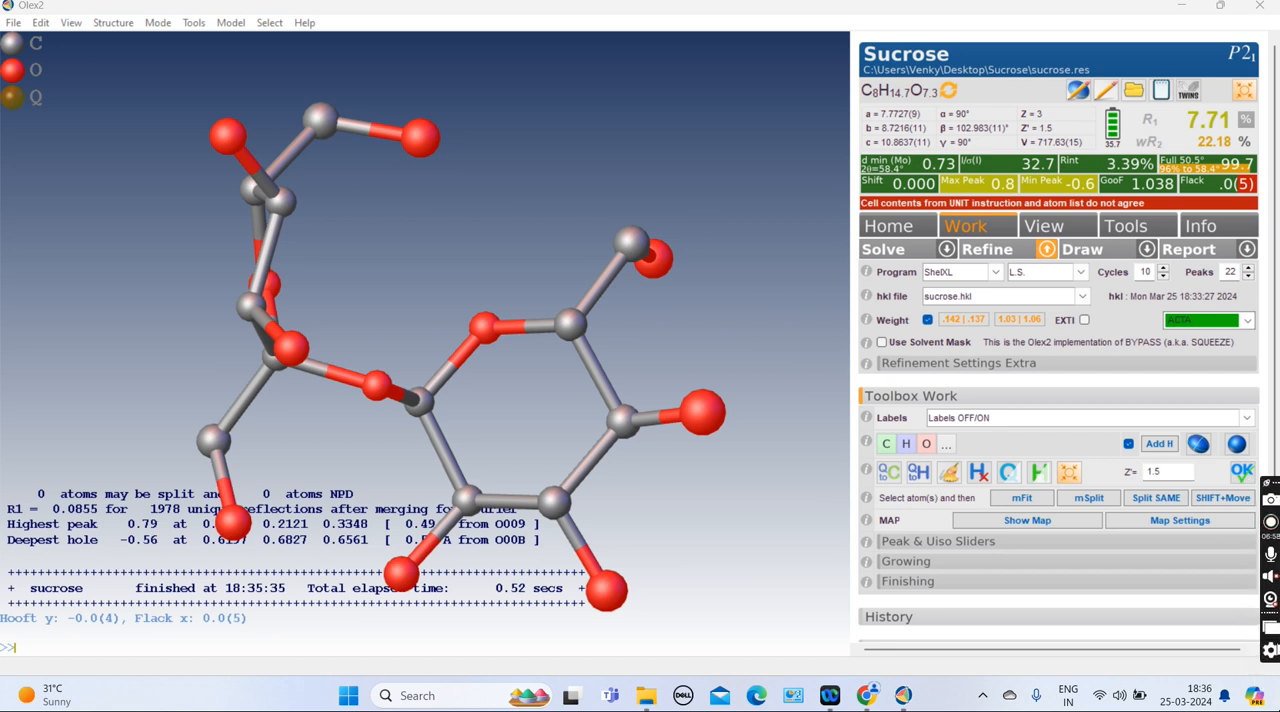
left_click(1199, 447)
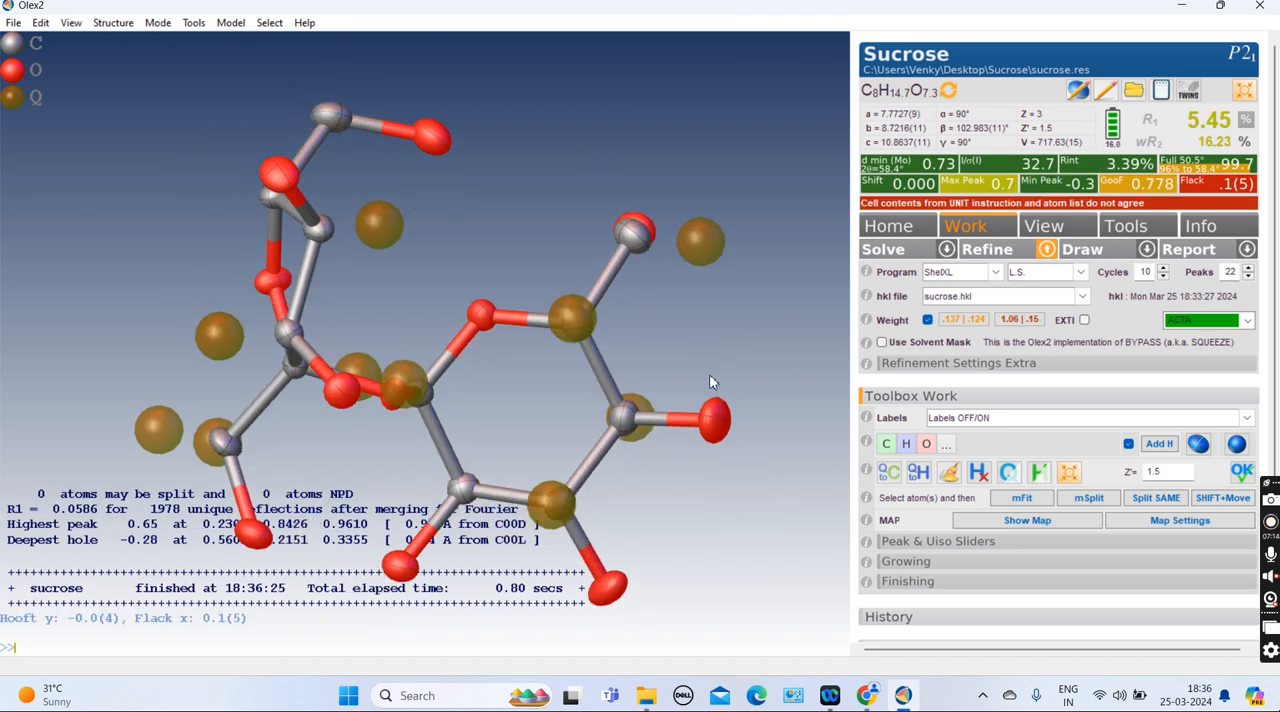
Hide the electron density peaks and refine the anisotropic model again
scroll(706, 377, "down", 3)
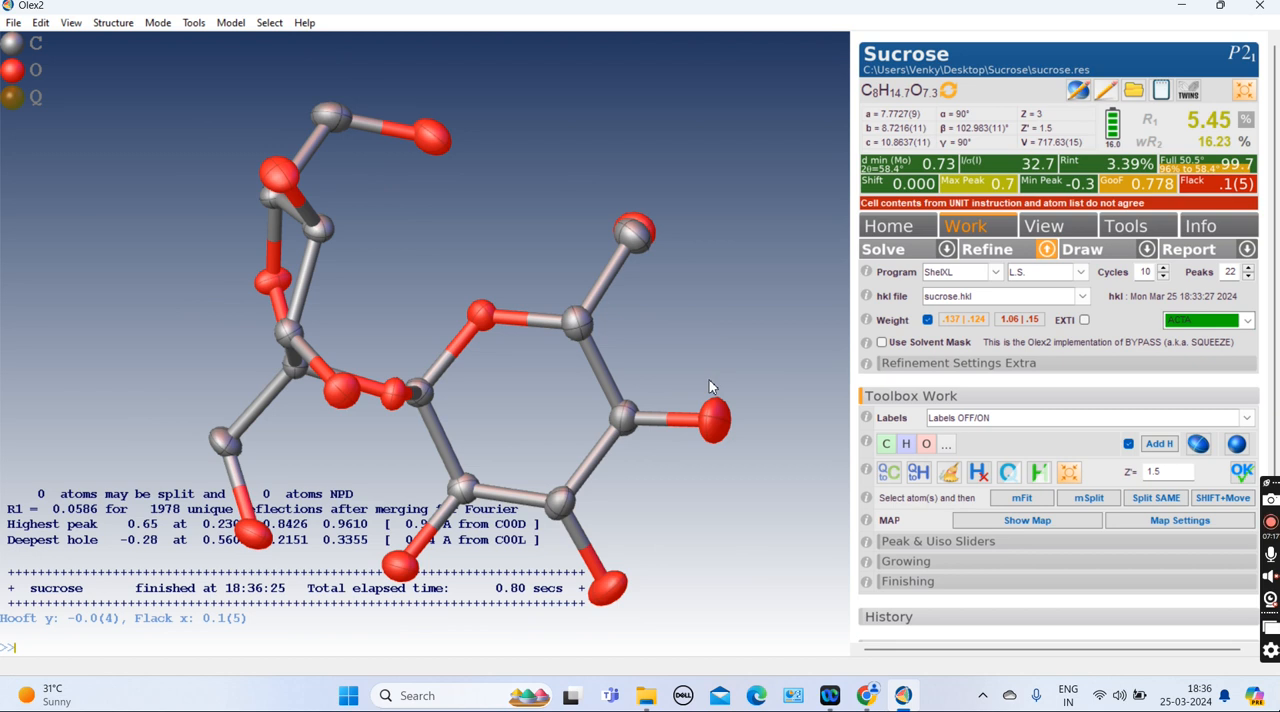
left_click_drag(671, 488, 695, 425)
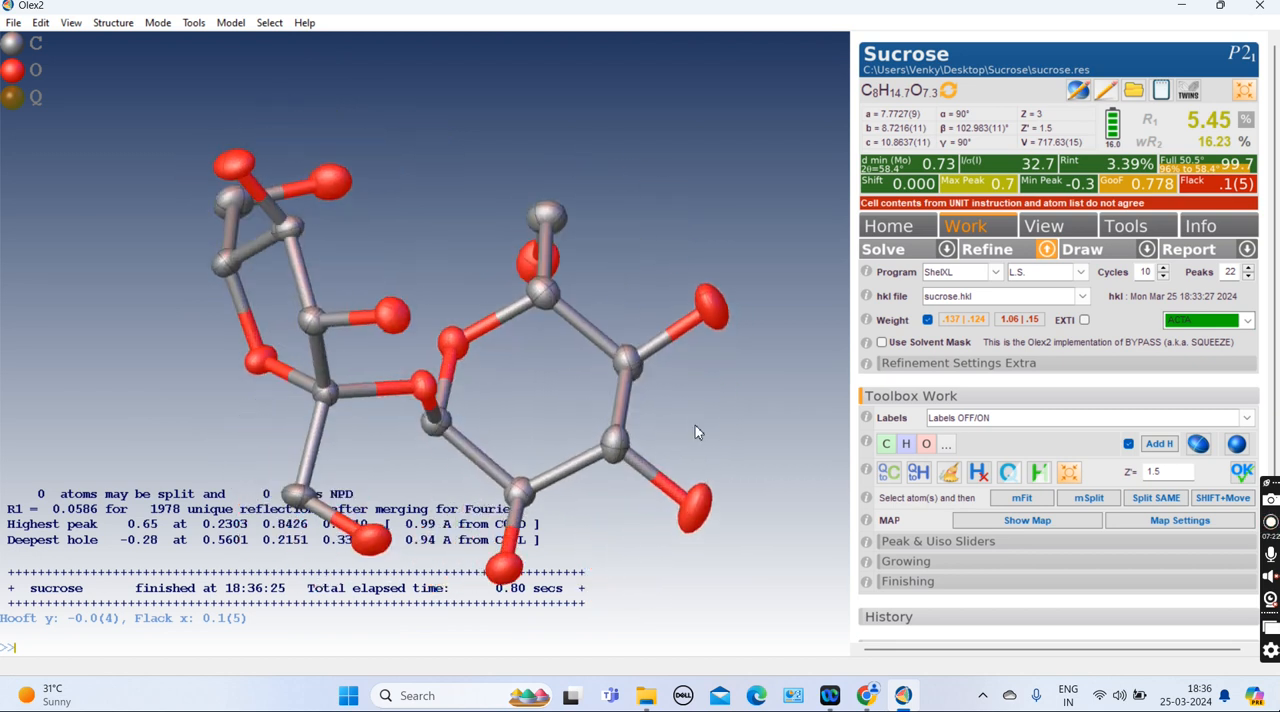
mouse_move(705, 353)
left_mouse_down()
mouse_move(680, 386)
mouse_move(697, 423)
mouse_move(724, 388)
mouse_move(726, 274)
mouse_move(742, 303)
mouse_move(738, 410)
mouse_move(767, 410)
mouse_move(730, 379)
mouse_move(677, 385)
mouse_move(665, 447)
mouse_move(718, 425)
mouse_move(681, 362)
mouse_move(700, 385)
mouse_move(708, 370)
mouse_move(690, 395)
mouse_move(665, 358)
mouse_move(676, 434)
mouse_move(706, 372)
mouse_move(673, 358)
mouse_move(690, 363)
left_mouse_up()
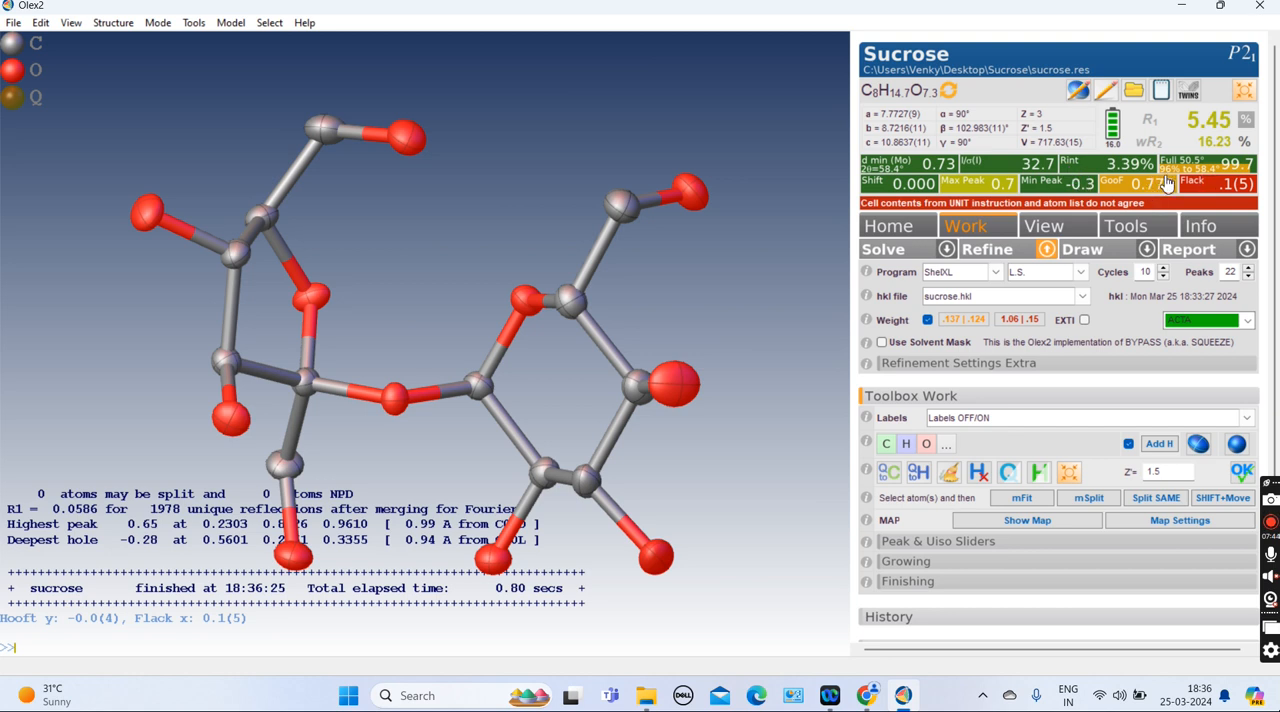
left_click(1001, 258)
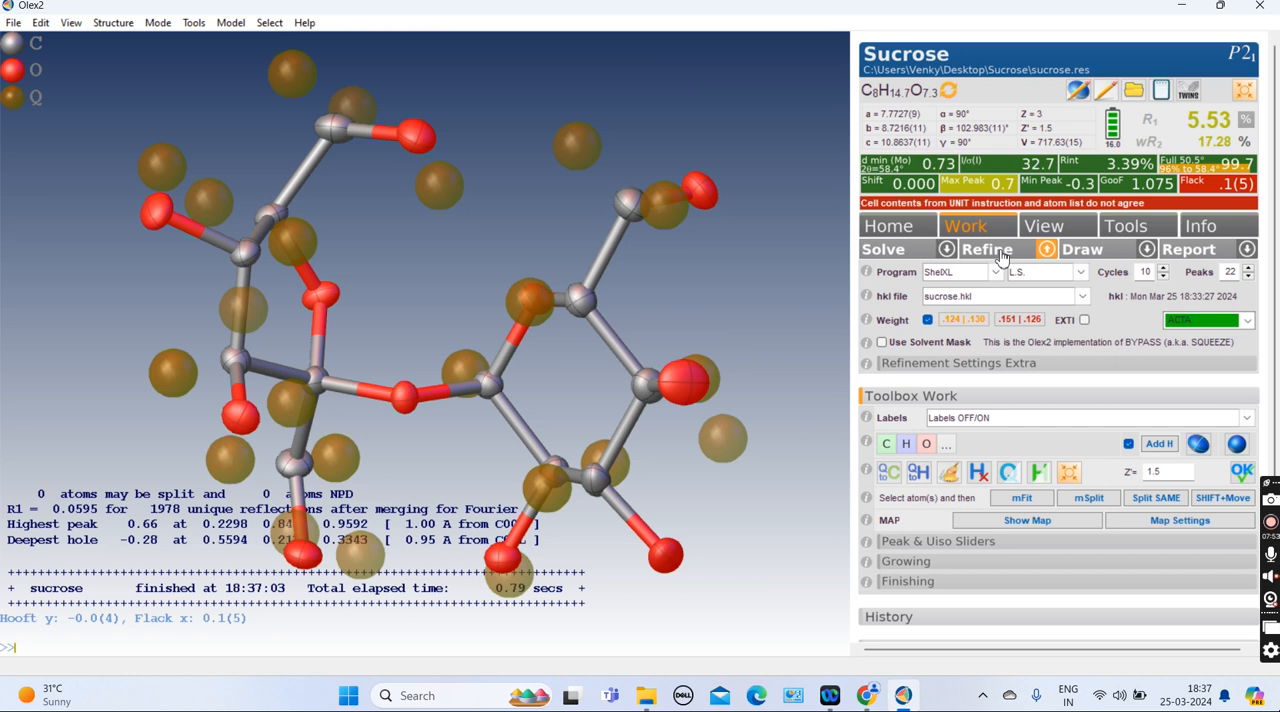
Add hydrogen atoms to the model and refine it
scroll(624, 336, "down", 20)
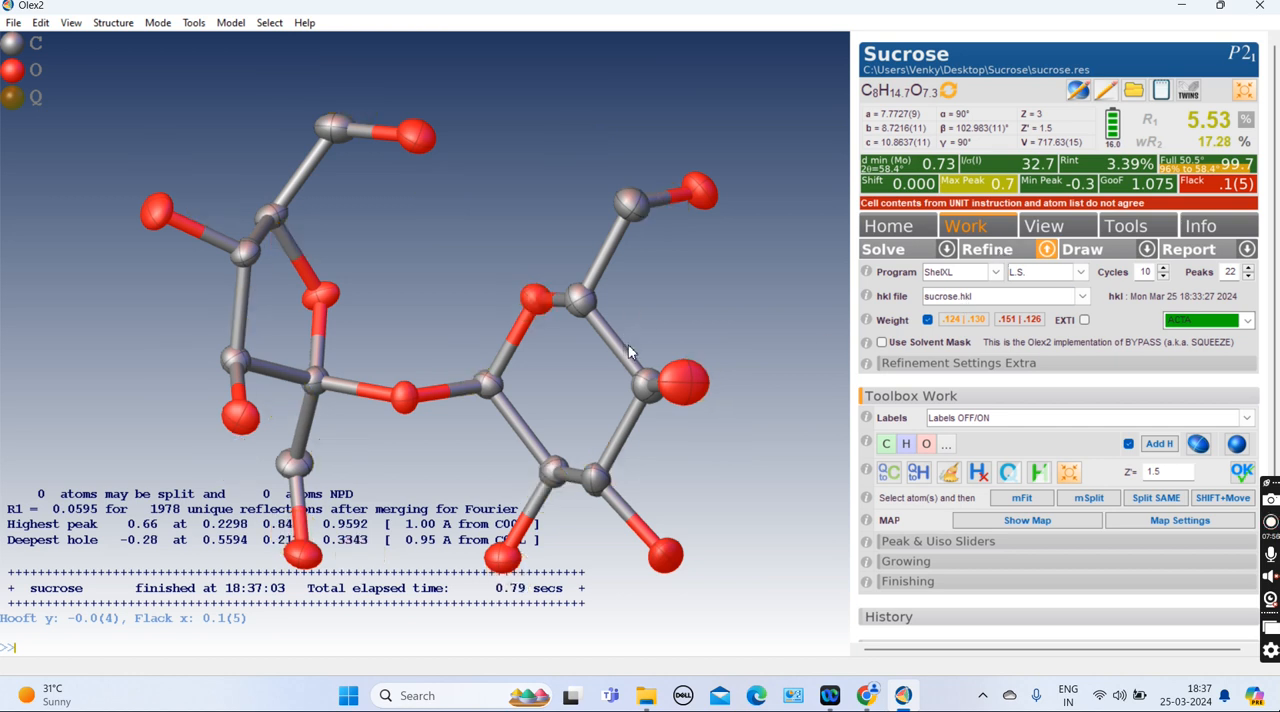
left_click_drag(636, 419, 612, 358)
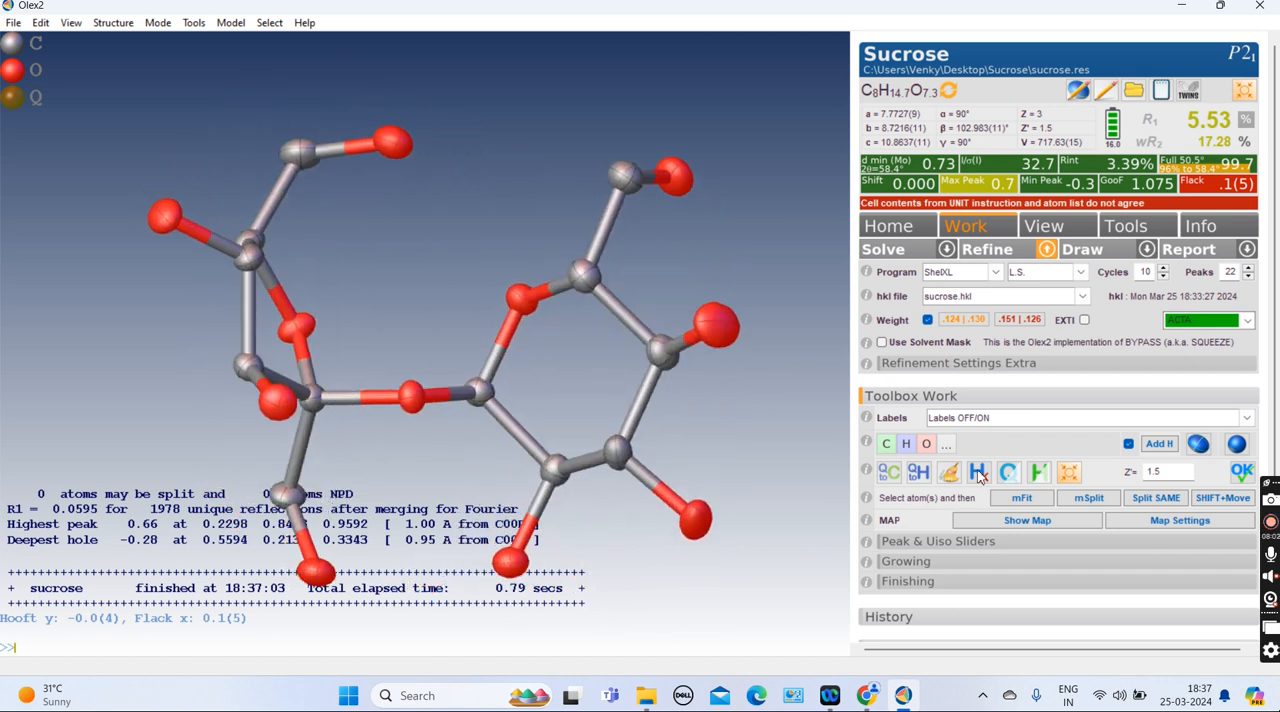
left_click(1163, 446)
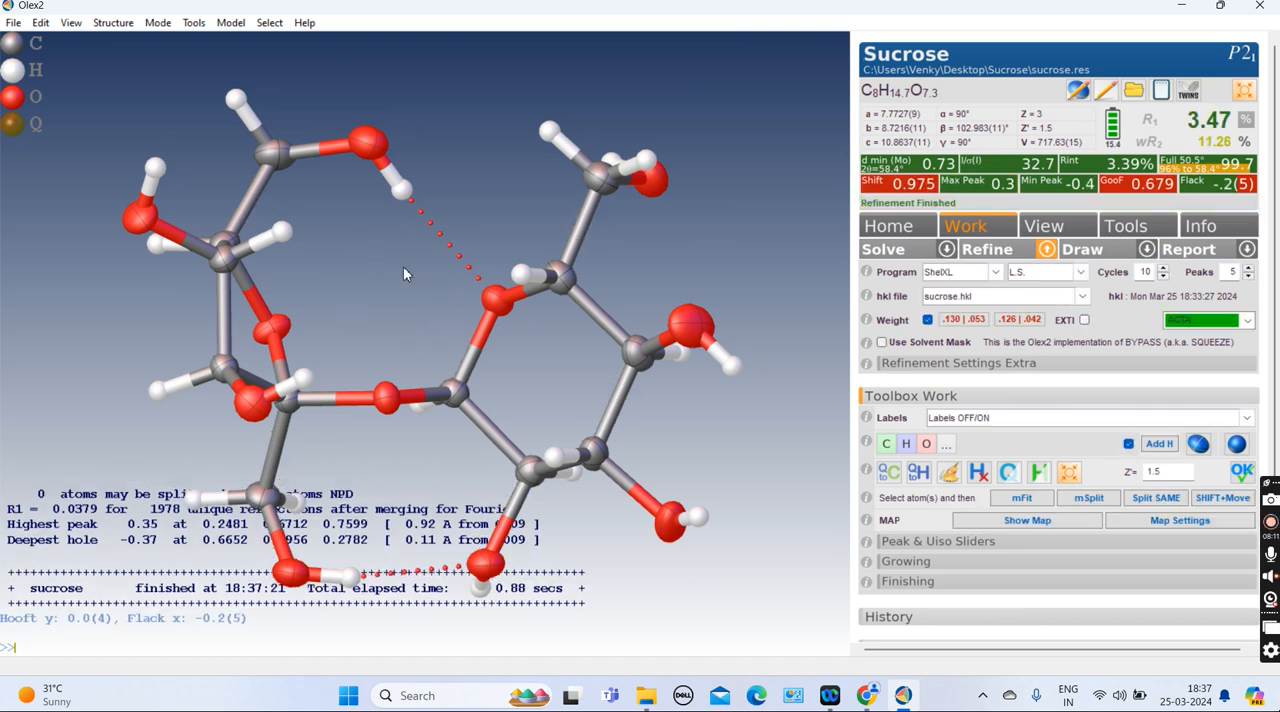
Run three further refinements of the hydrogenated sucrose model
left_click_drag(424, 280, 447, 297)
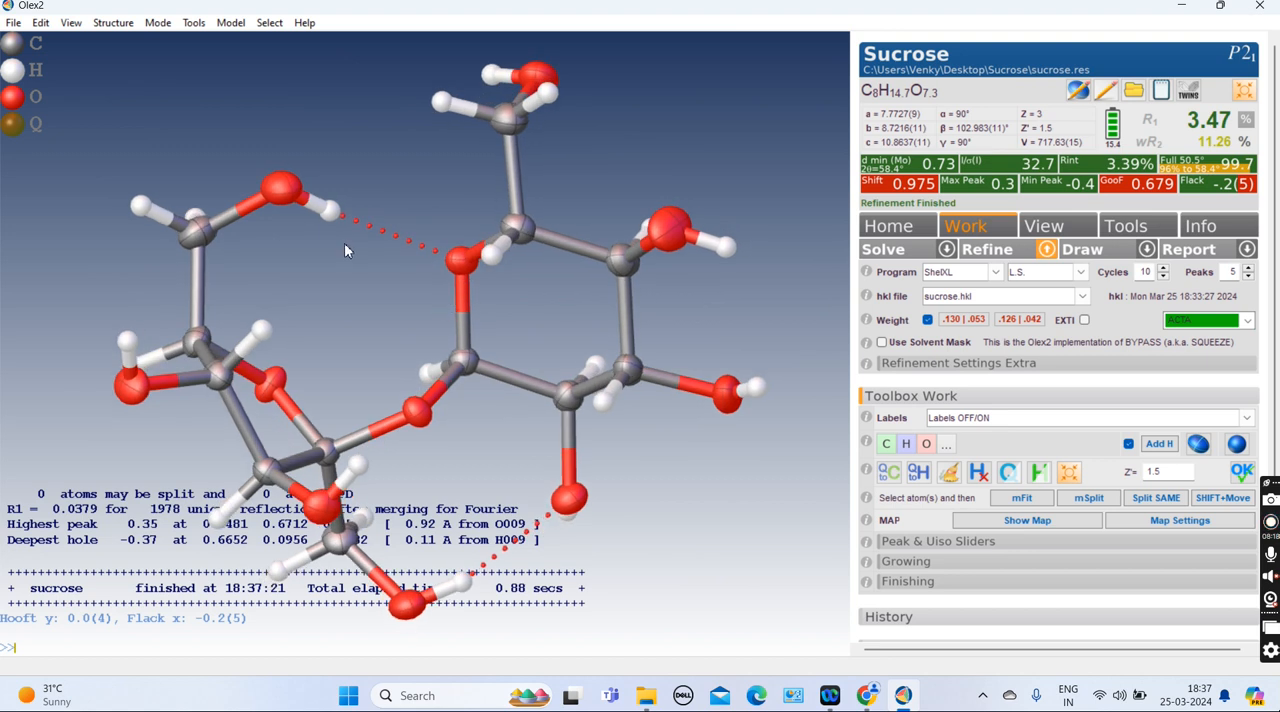
left_click_drag(334, 258, 362, 278)
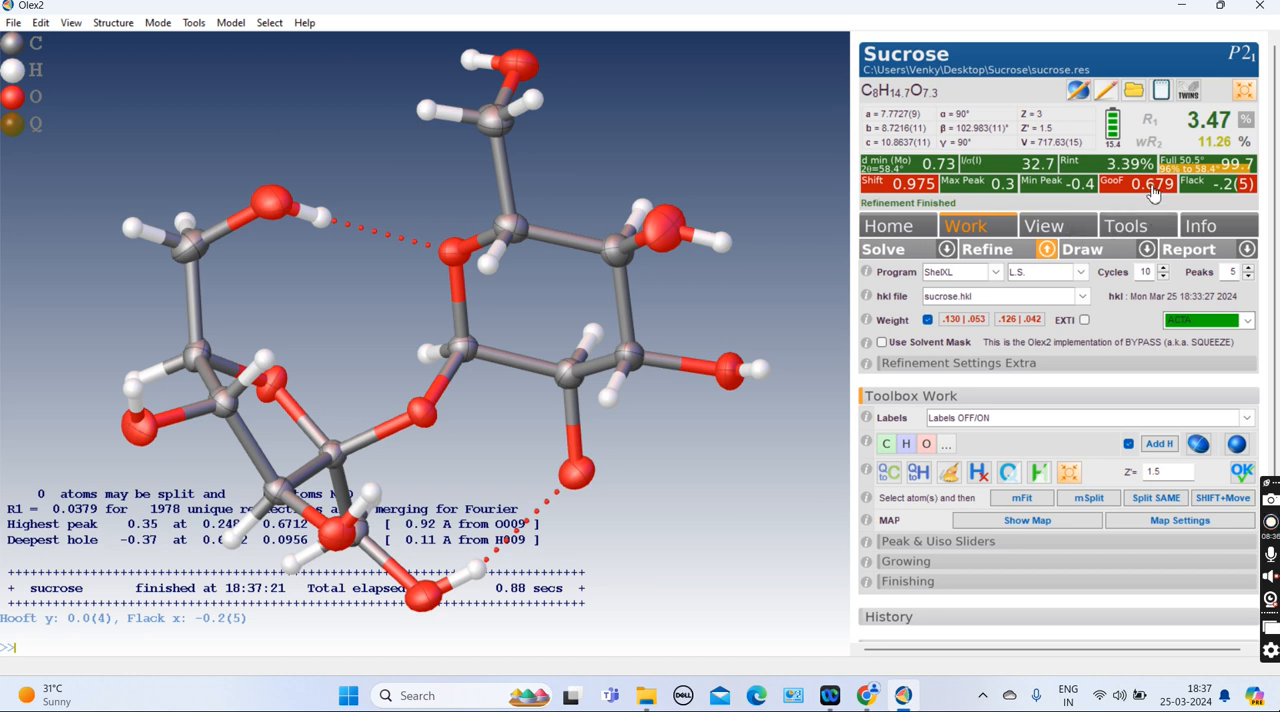
left_click(995, 255)
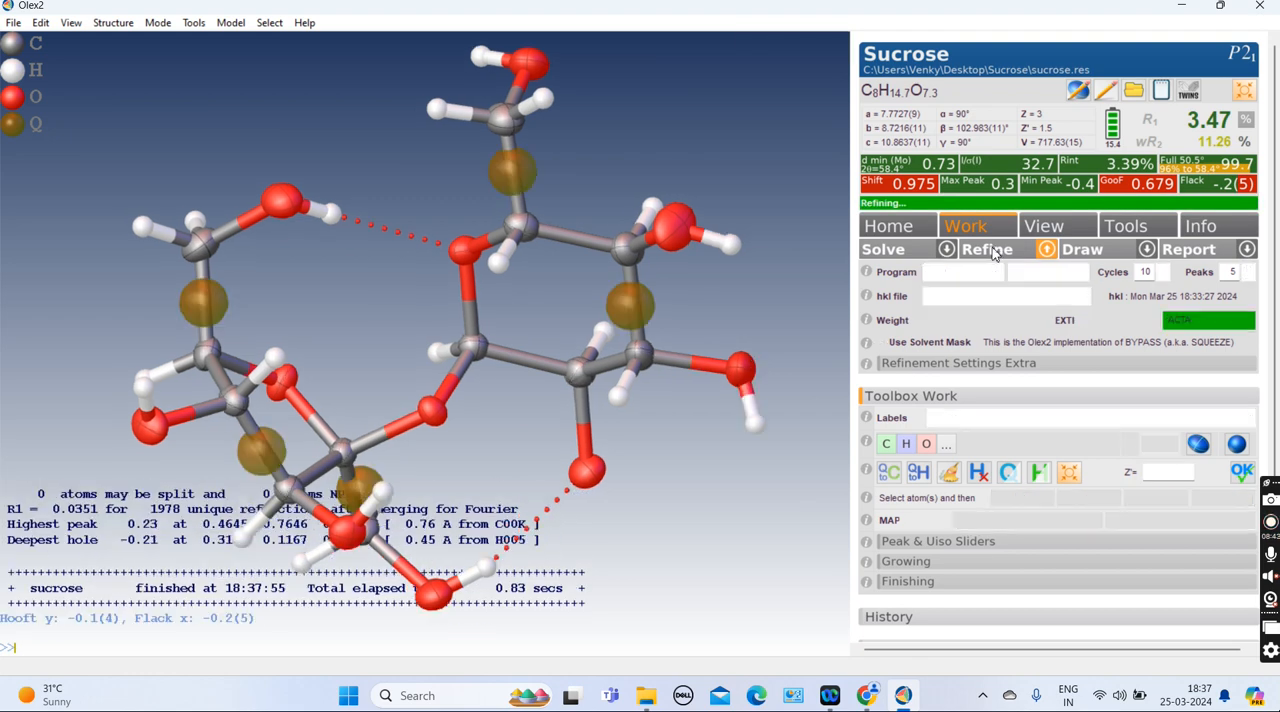
left_click(990, 250)
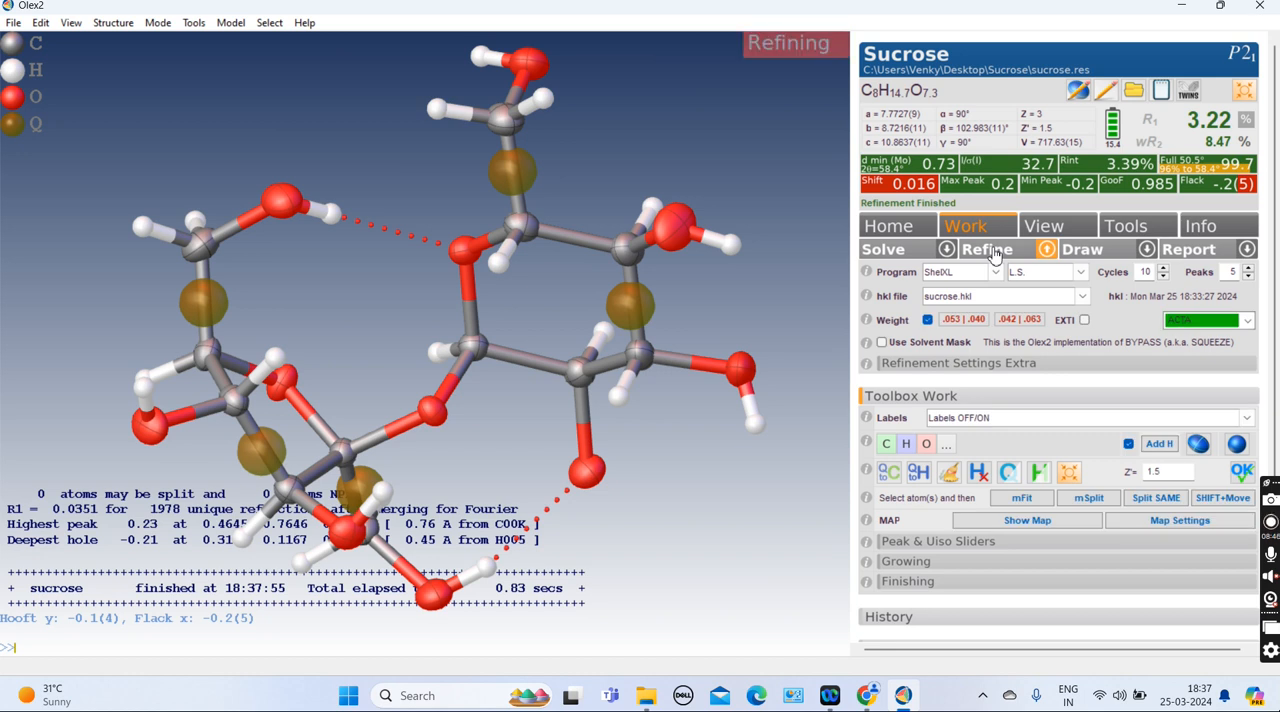
left_click(993, 255)
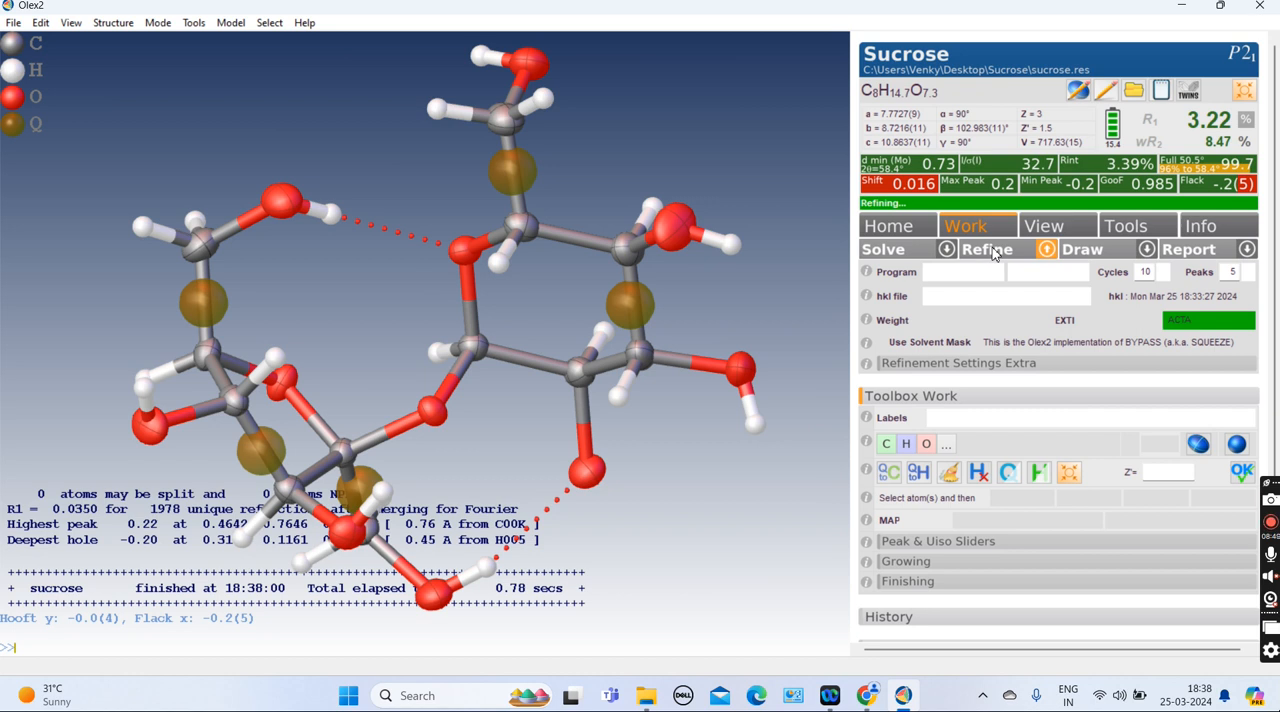
Inspect the rotated model and the remaining electron density peaks near the atoms
scroll(995, 260, "down", 2)
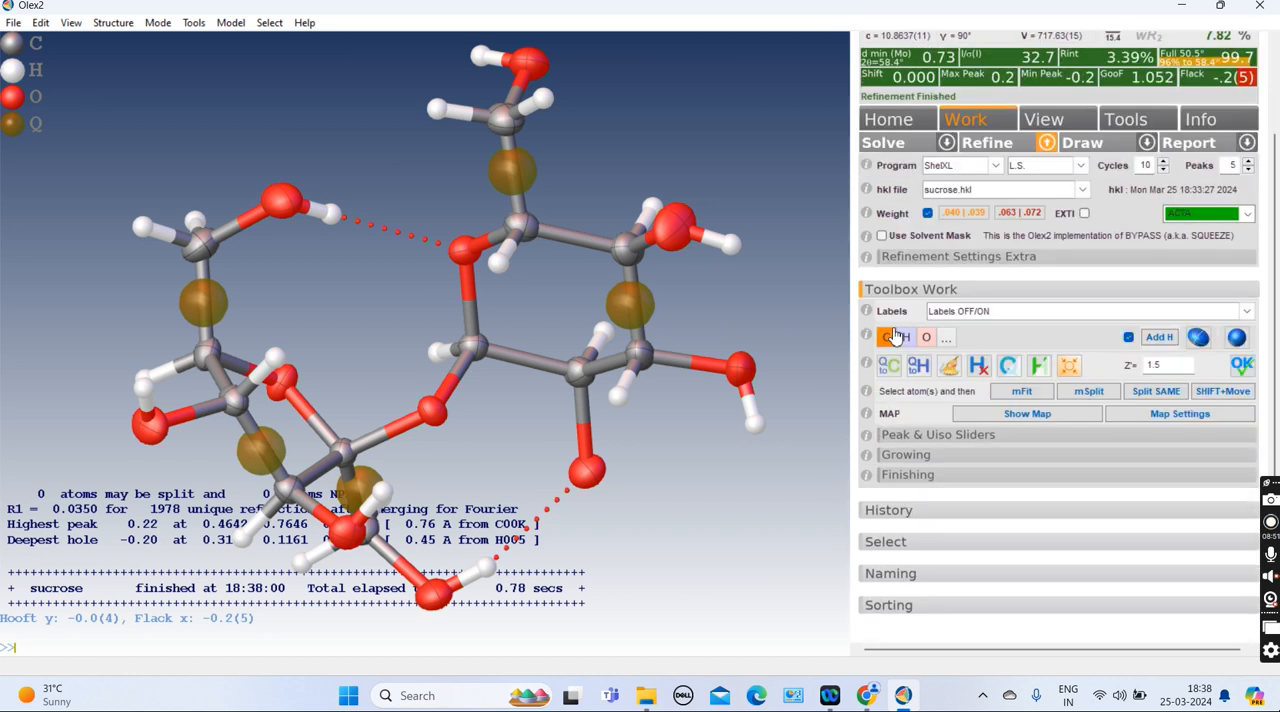
mouse_move(545, 315)
left_mouse_down()
mouse_move(637, 307)
mouse_move(508, 248)
mouse_move(551, 300)
left_mouse_up()
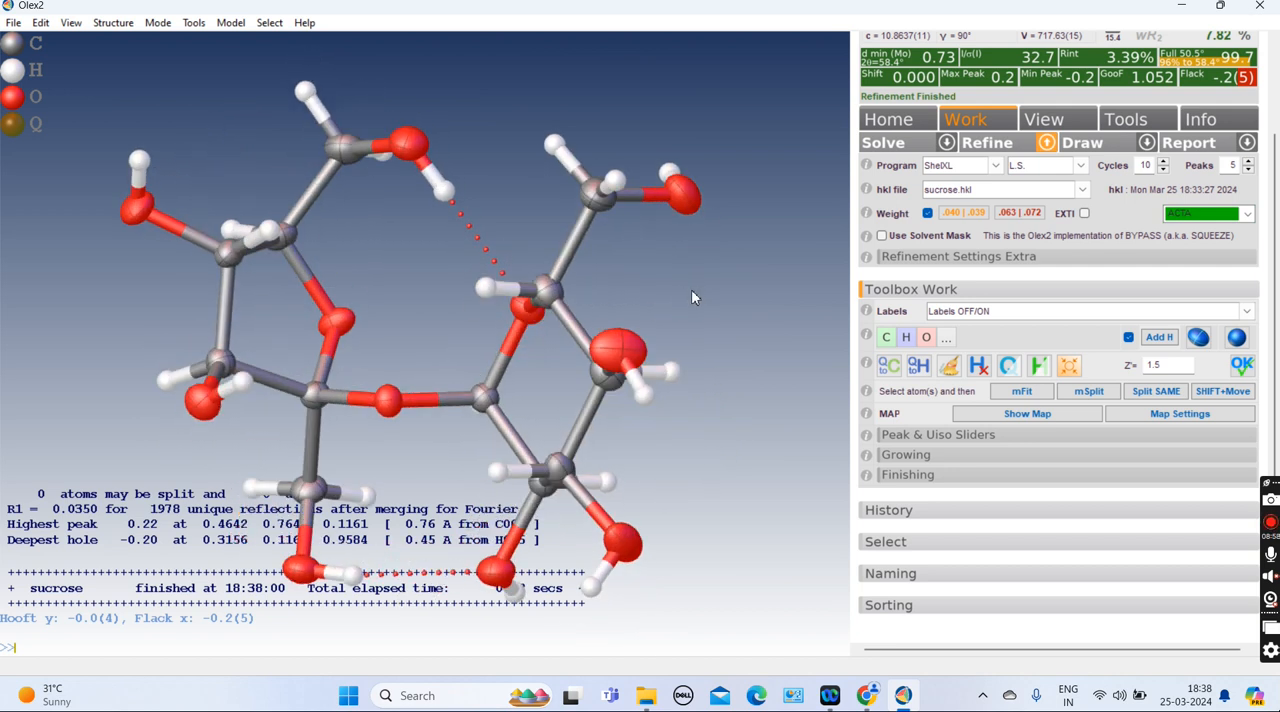
scroll(691, 289, "up", 1)
left_click_drag(386, 457, 300, 462)
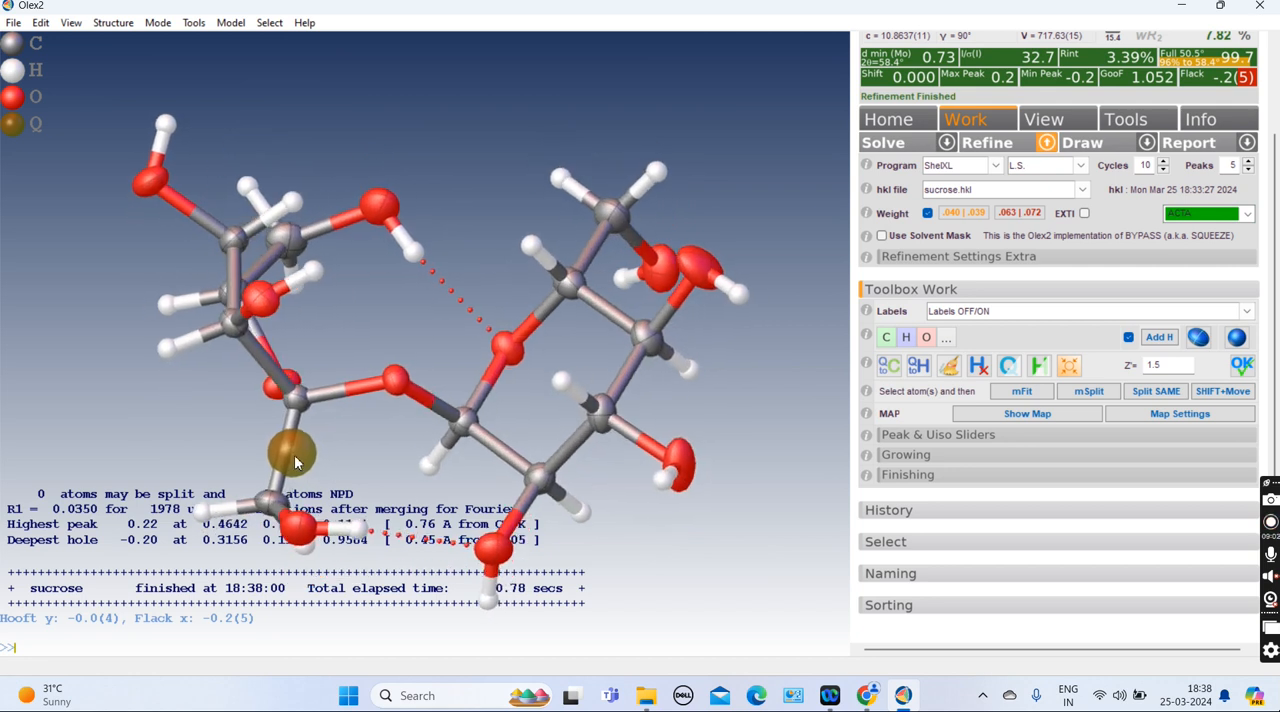
mouse_move(295, 462)
left_click_drag(330, 460, 349, 475)
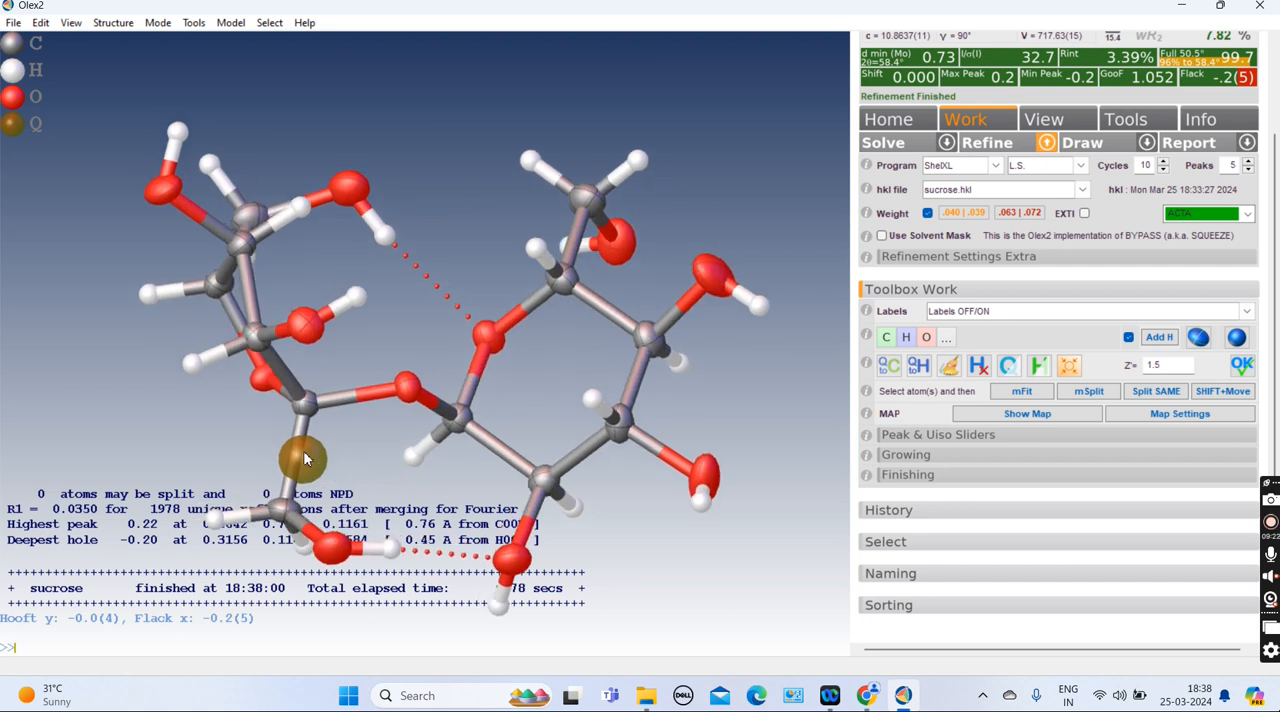
mouse_move(312, 473)
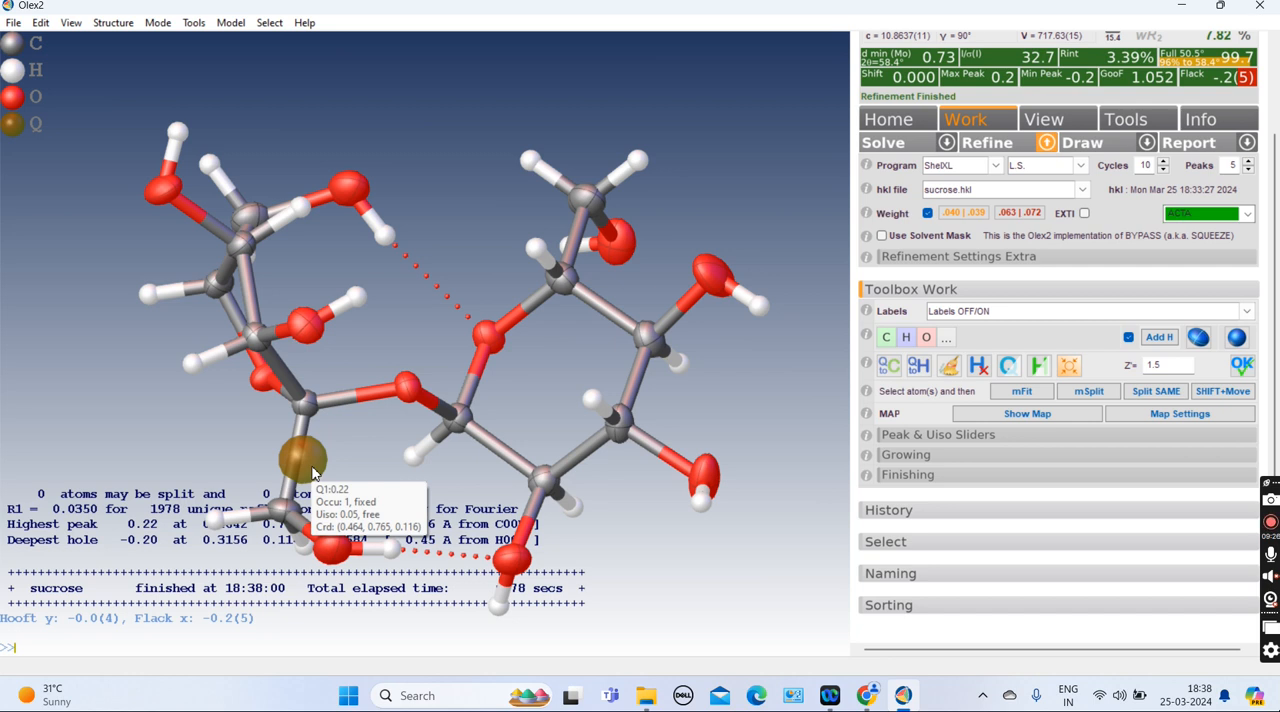
scroll(1080, 165, "up", 1)
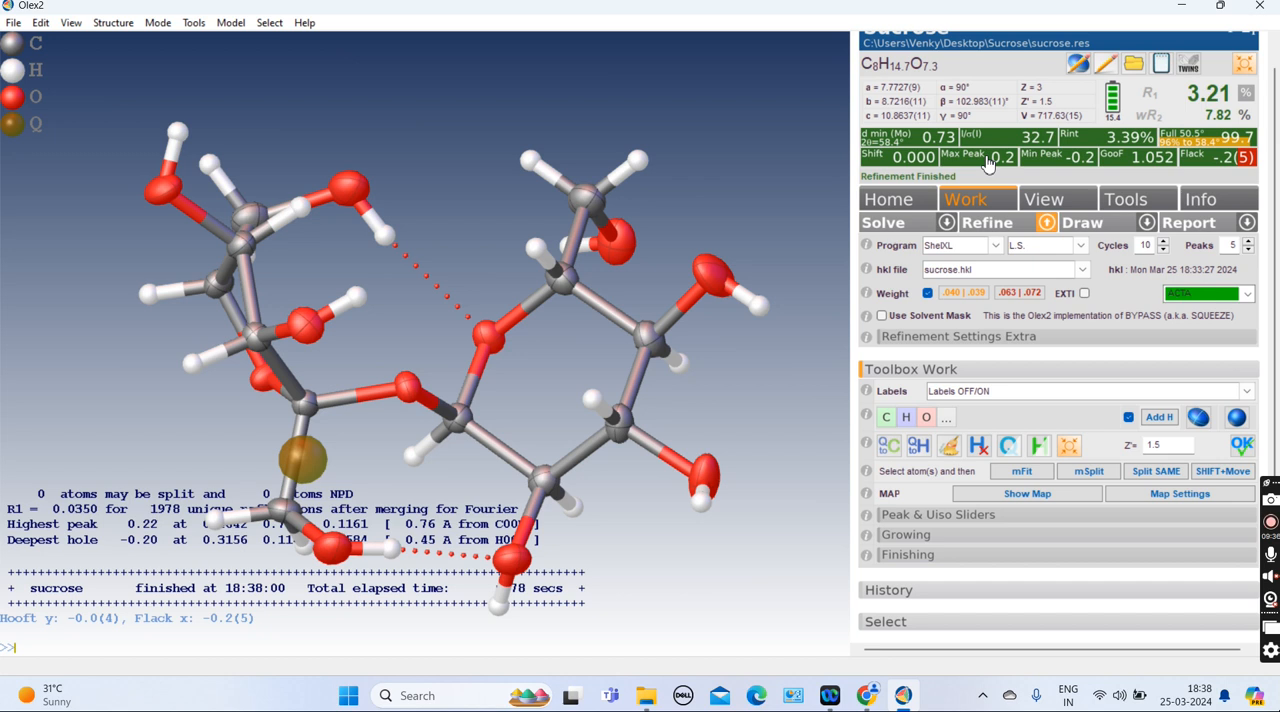
scroll(760, 133, "up", 2)
scroll(864, 91, "up", 1)
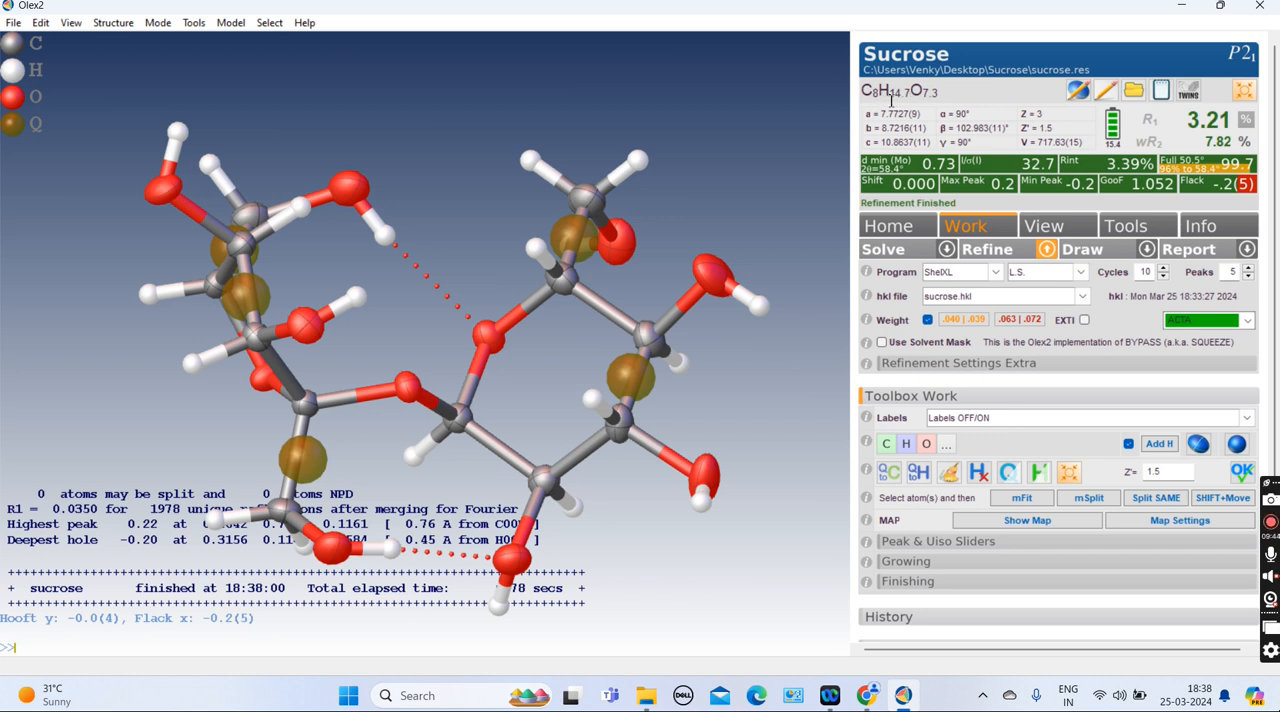
Edit the instructions to set the first ZERR value (Z) to 2
key("ctrl+q")
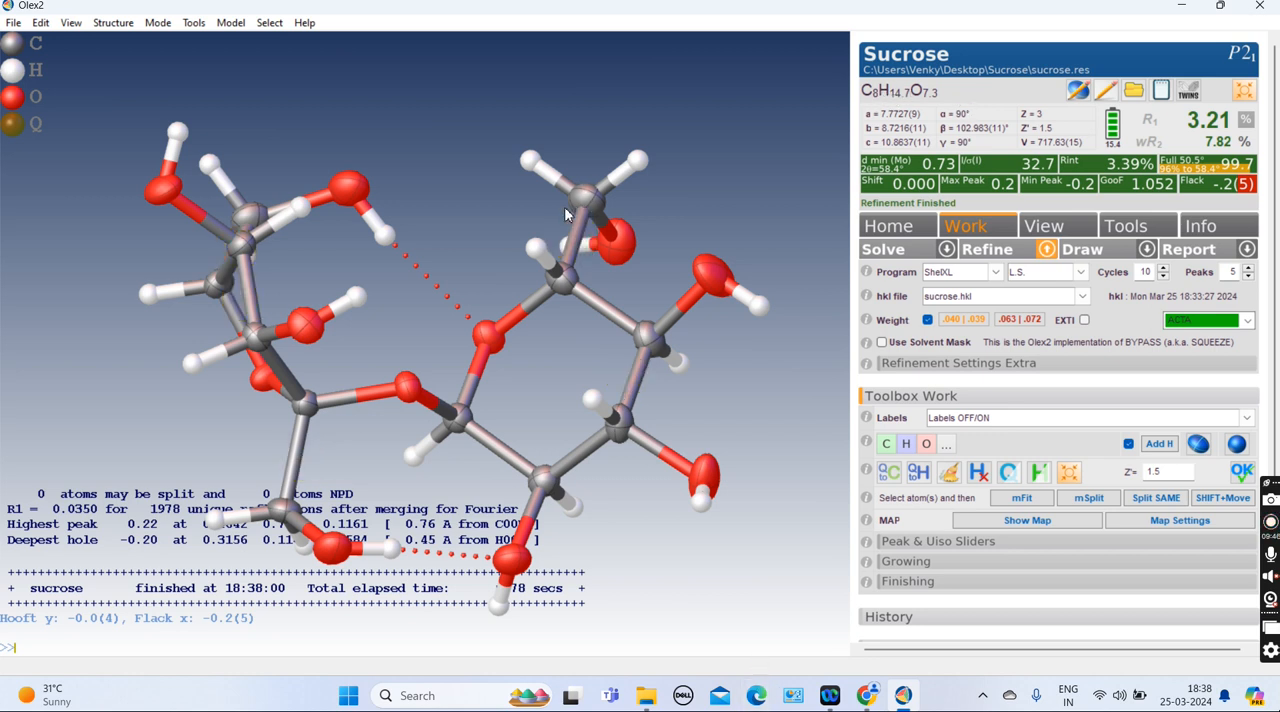
left_click(41, 24)
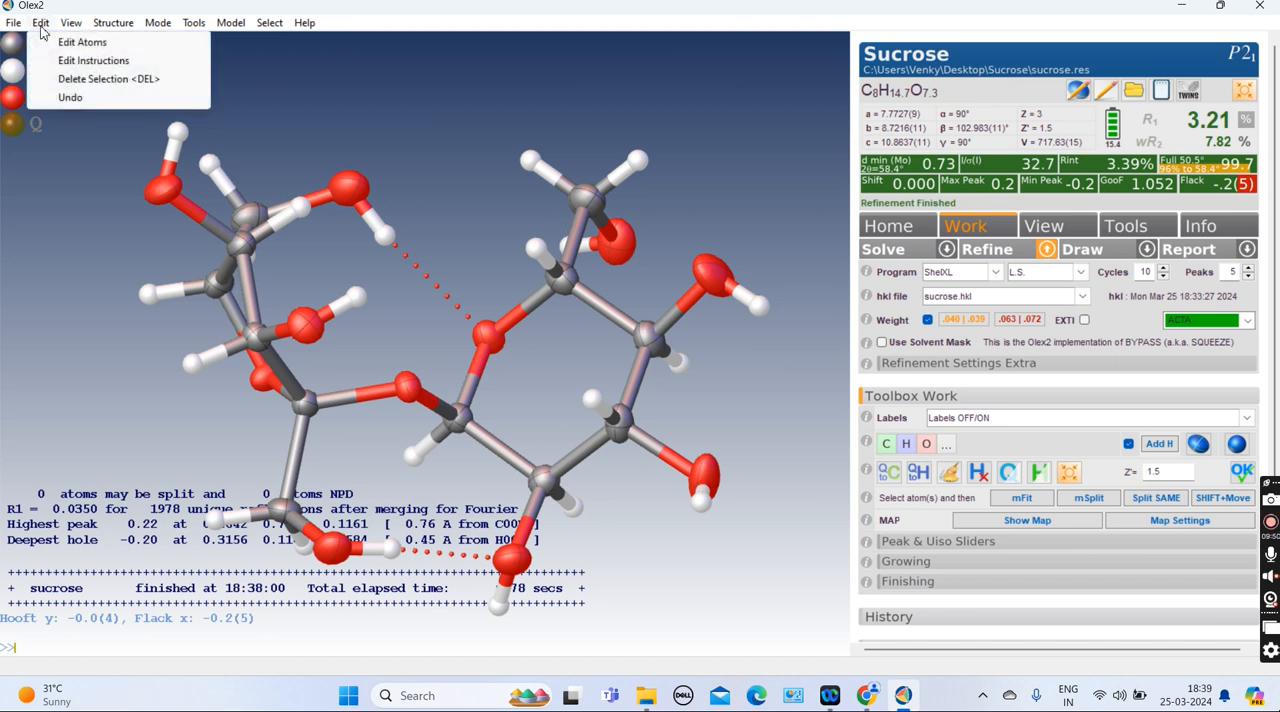
left_click(76, 68)
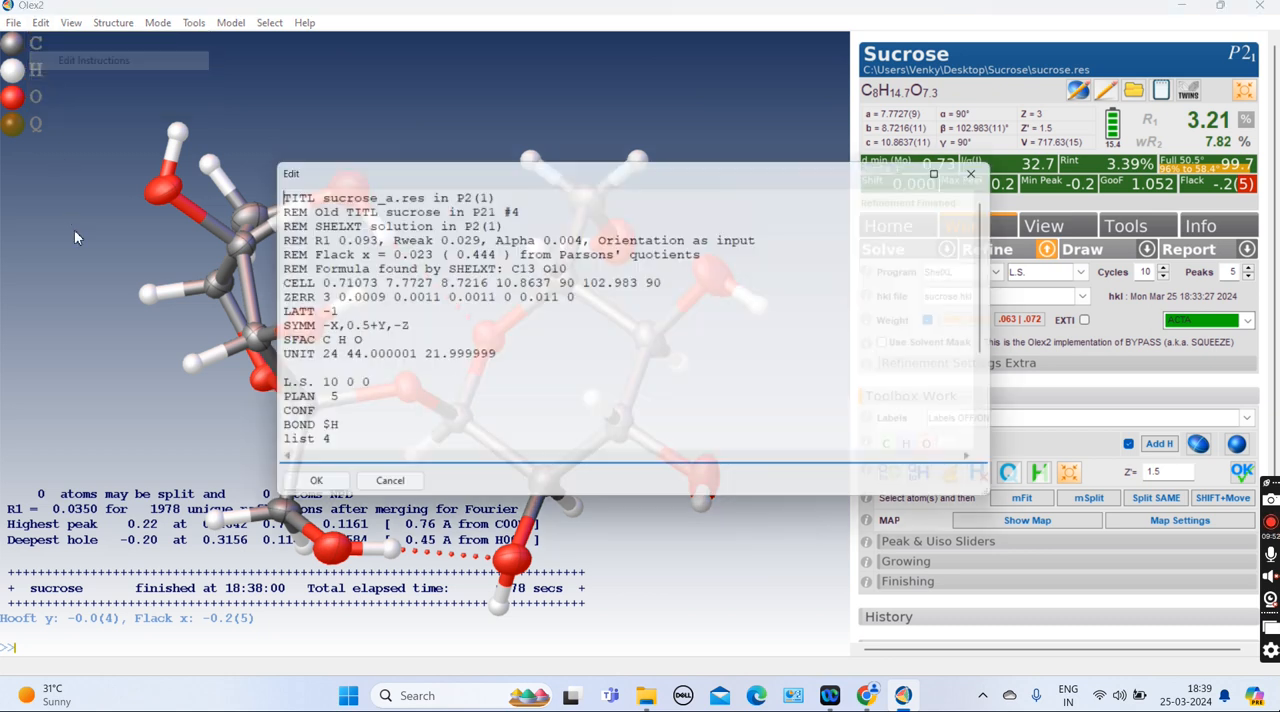
double_click(316, 298)
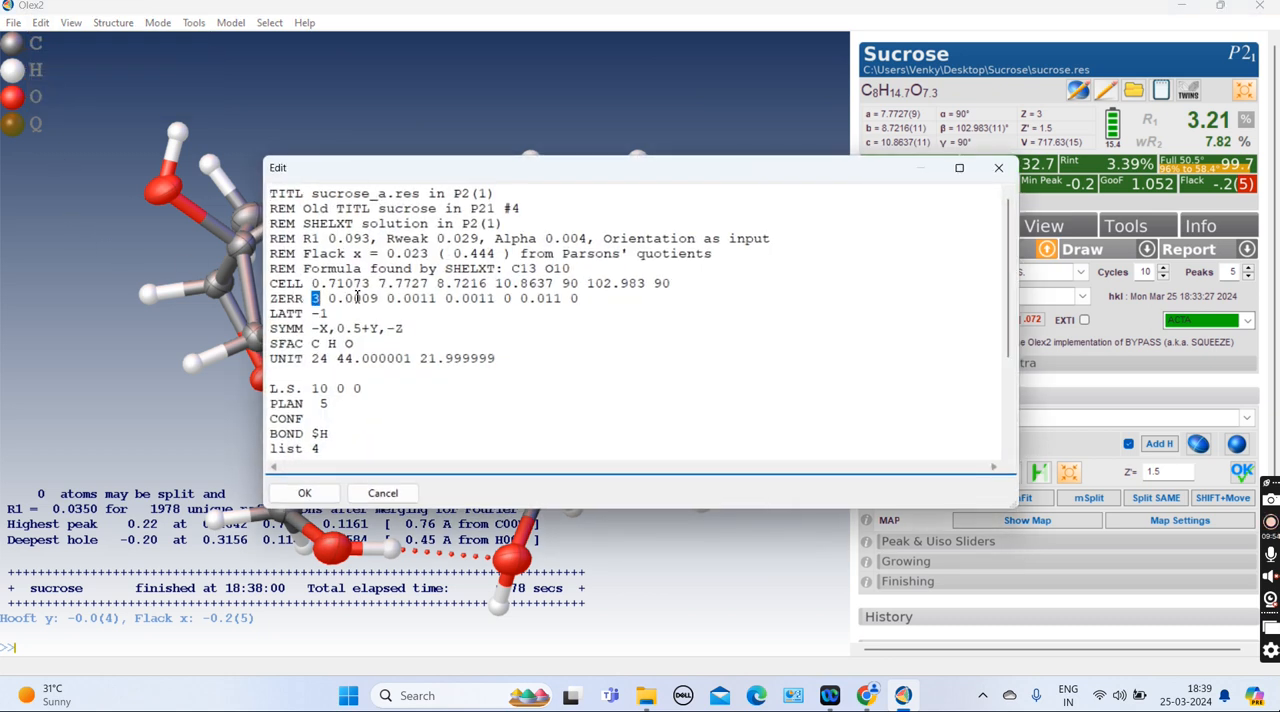
type("2")
left_click(304, 493)
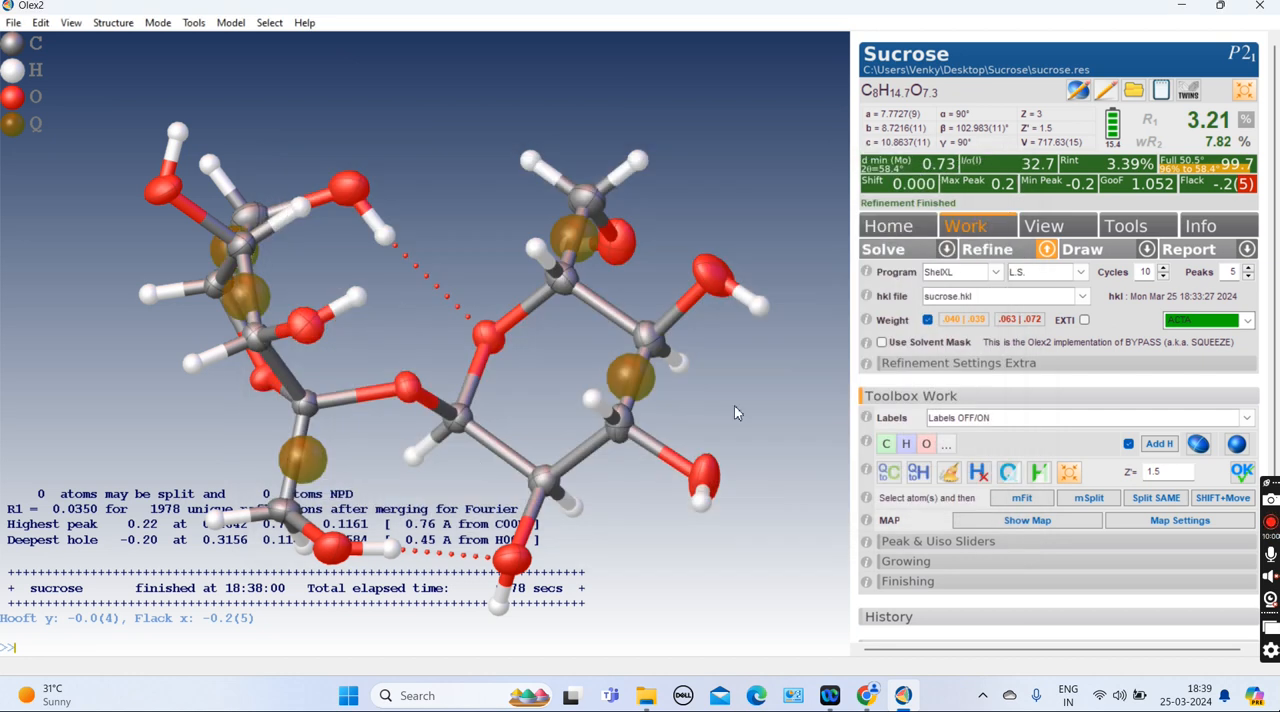
Refine the corrected structure twice and open the Info panel
left_click(1003, 253)
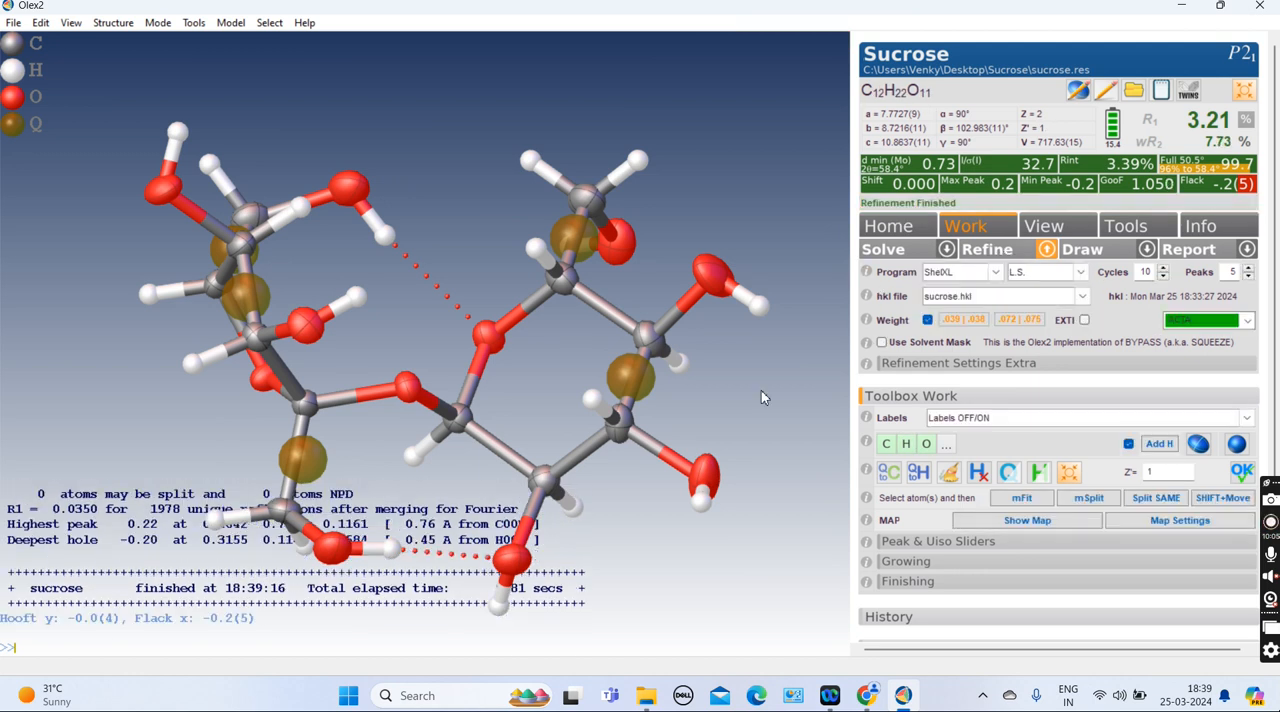
key("ctrl+q")
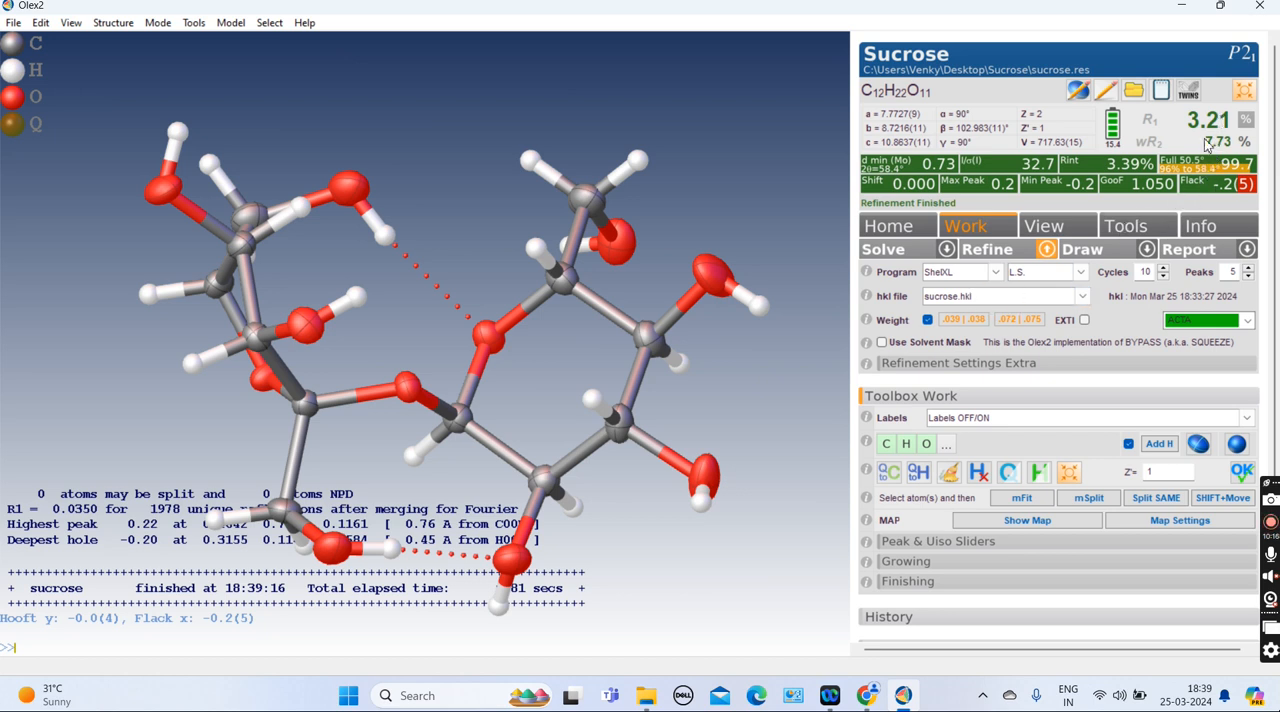
left_click(1003, 256)
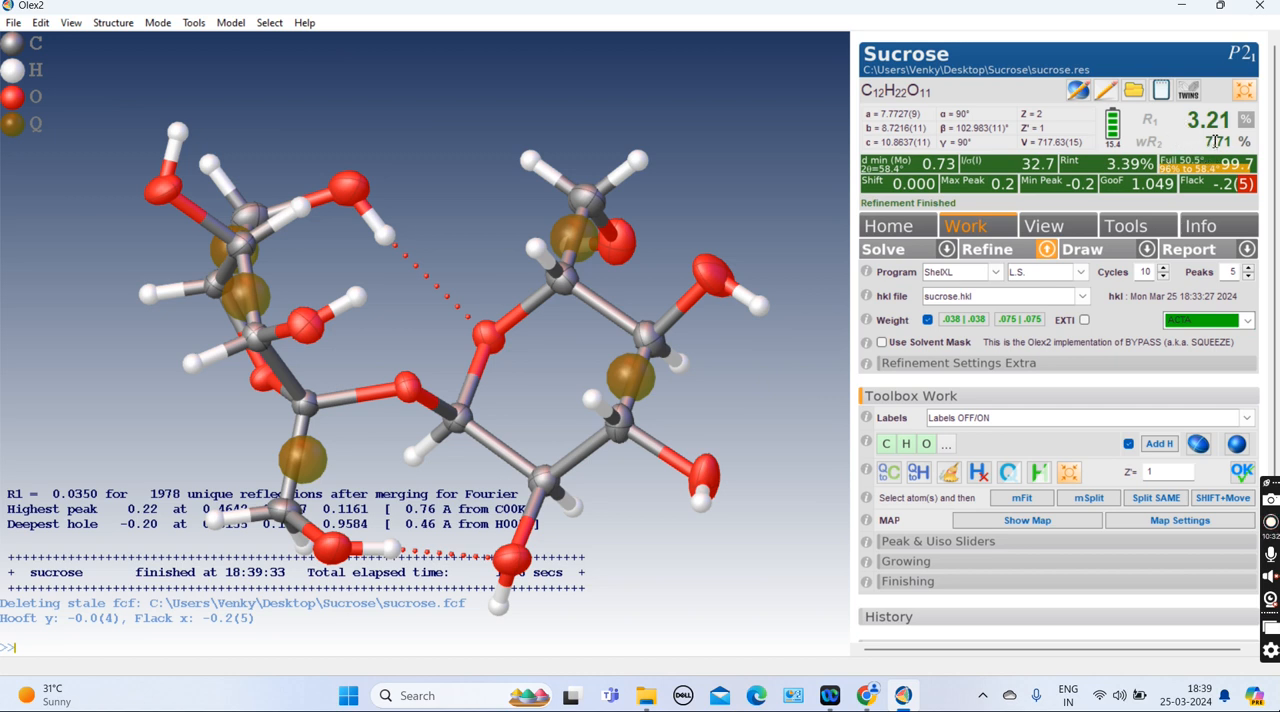
left_click(1214, 232)
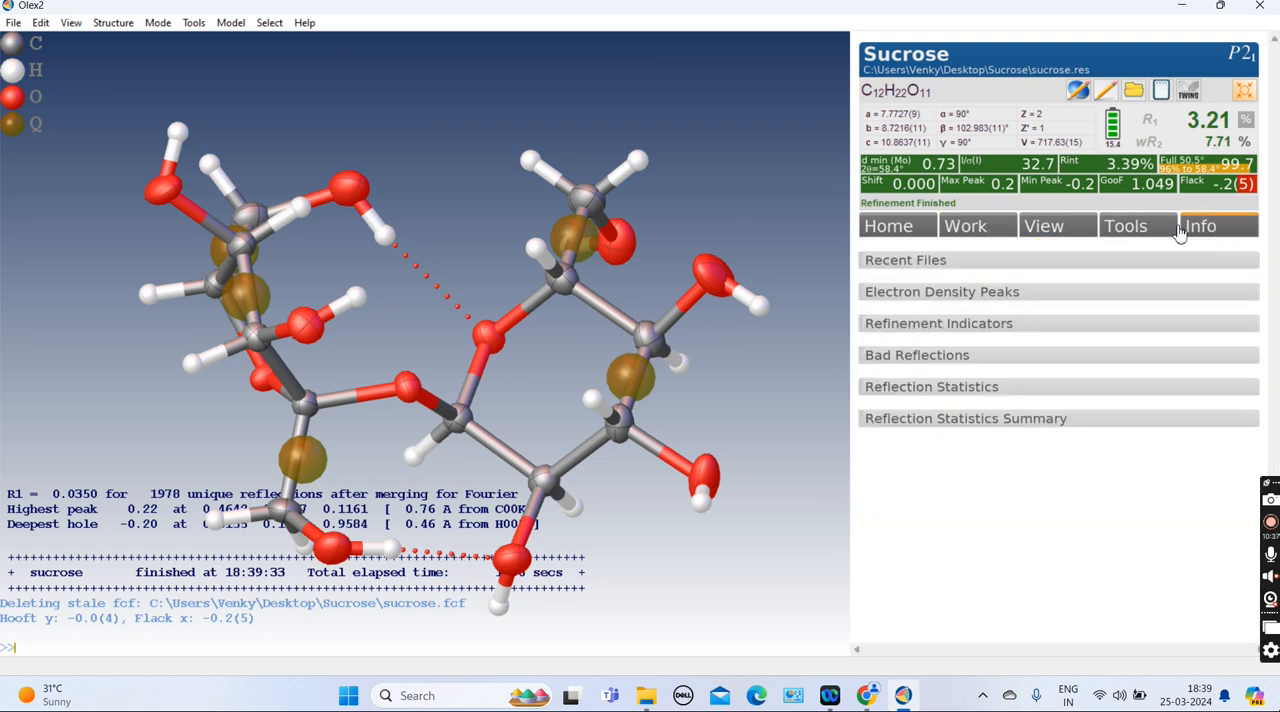
Review the refinement indicators and bad reflections lists, and hide the residual Q peaks
left_click(936, 328)
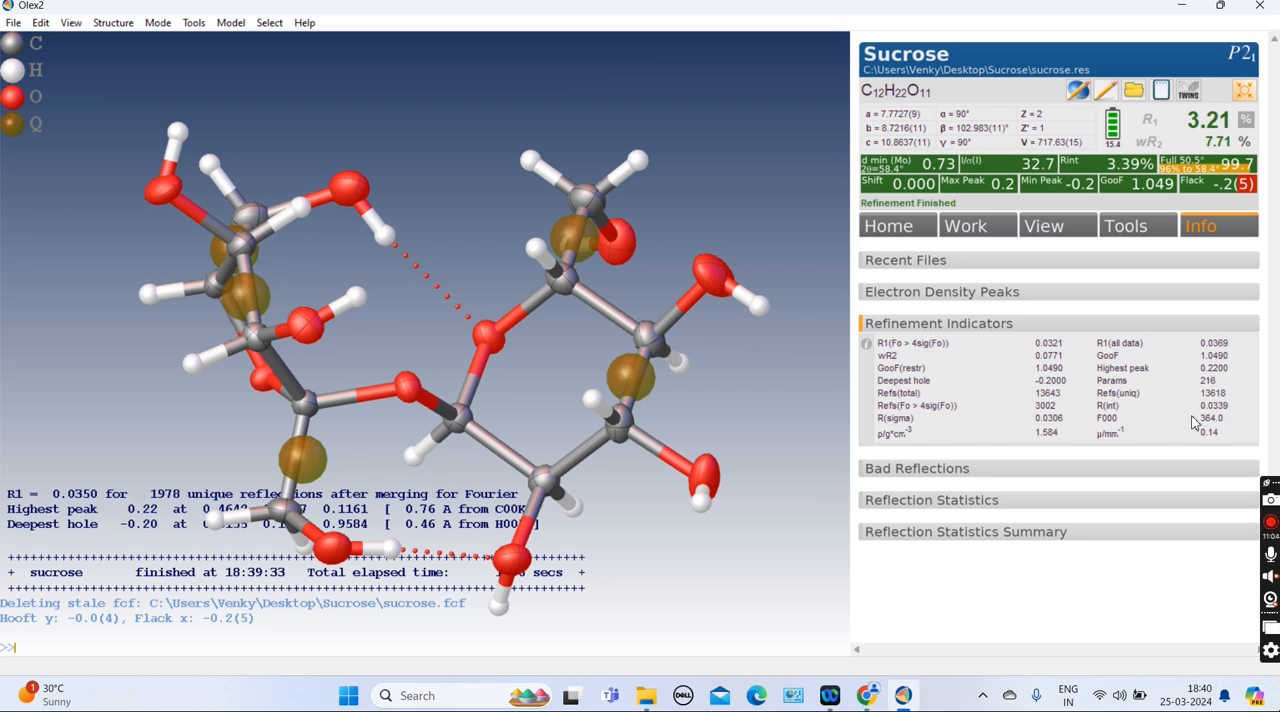
left_click(916, 479)
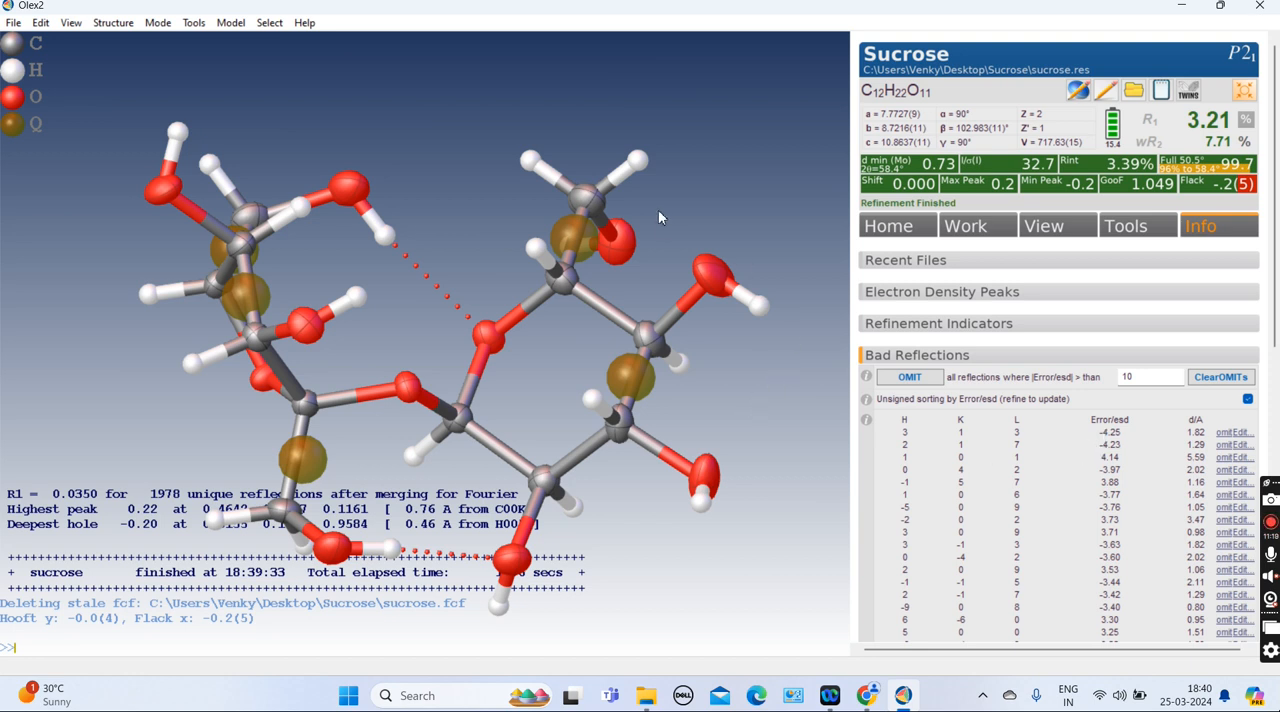
key("ctrl+q")
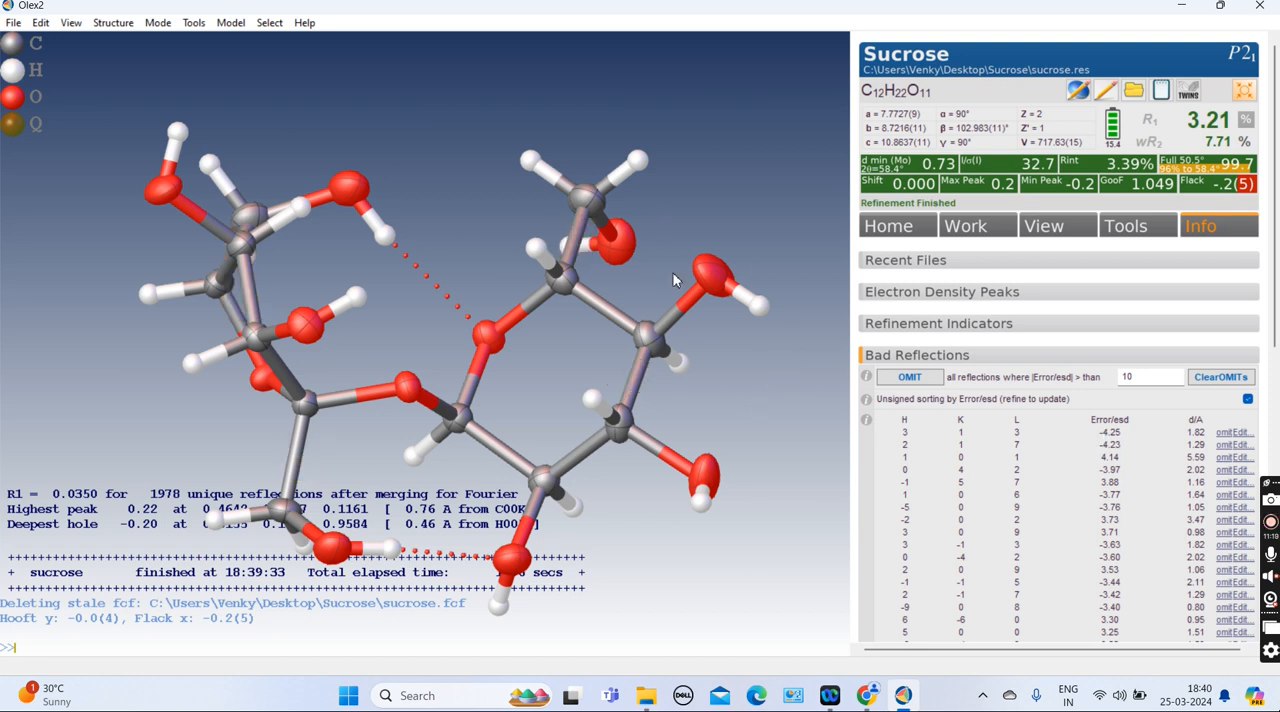
Make a JPG bitmap image of the structure named sucrose at 300 DPI with the Images tool
left_click(1118, 230)
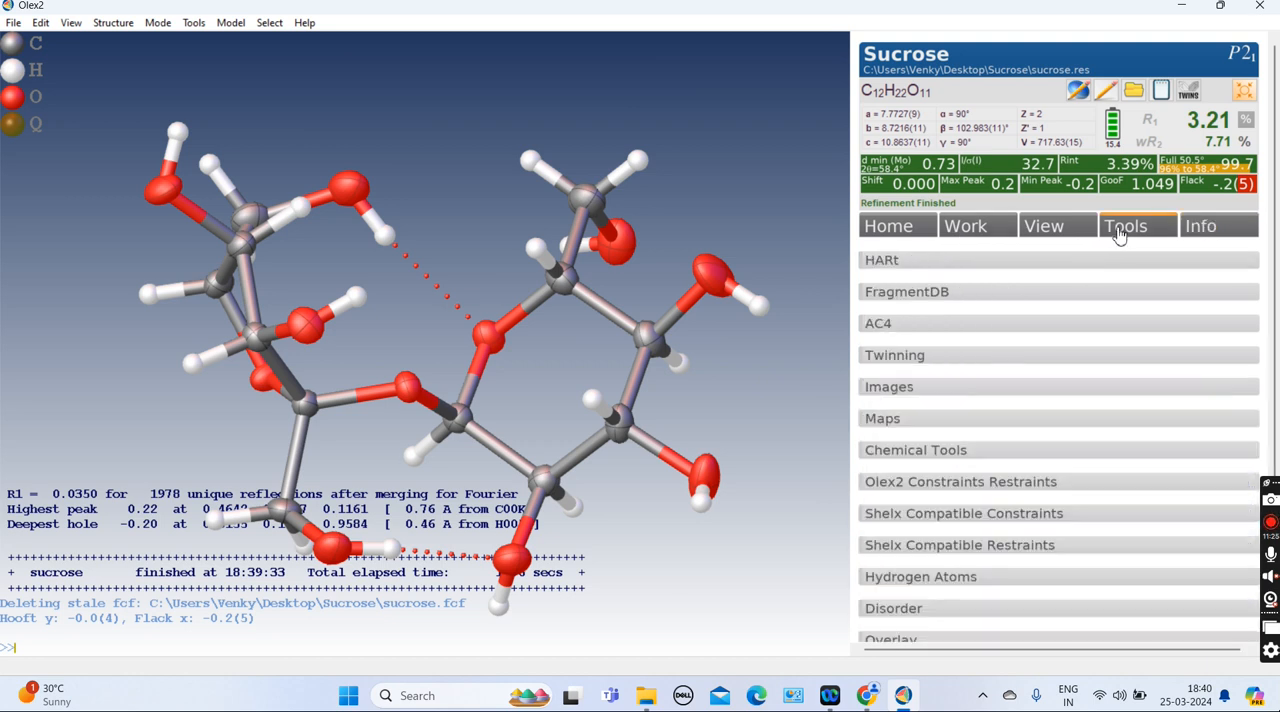
left_click(893, 390)
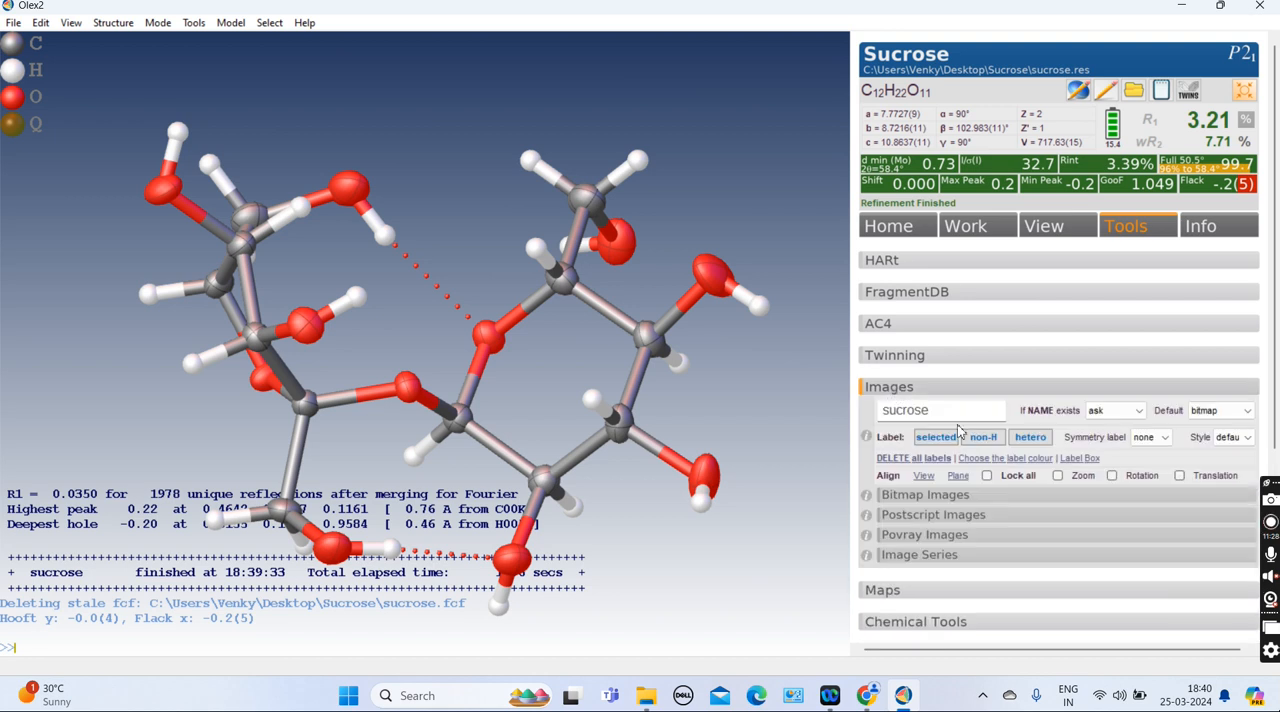
left_click(931, 496)
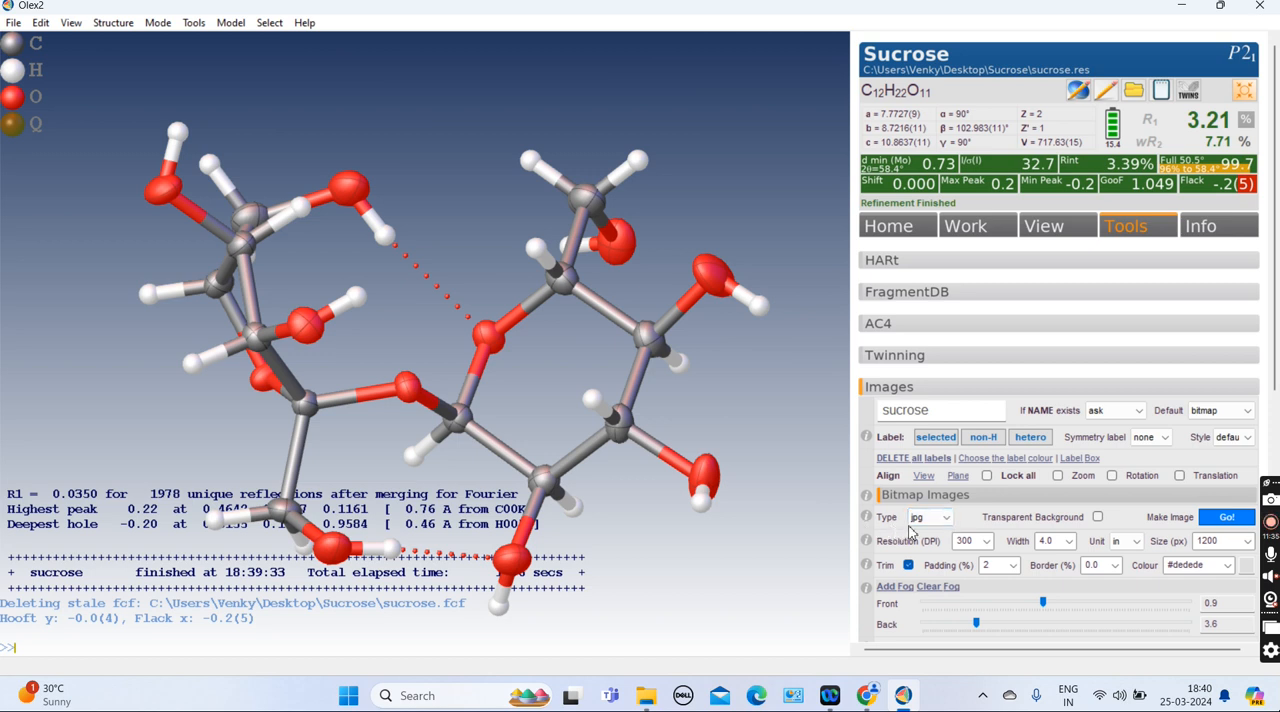
left_click(947, 520)
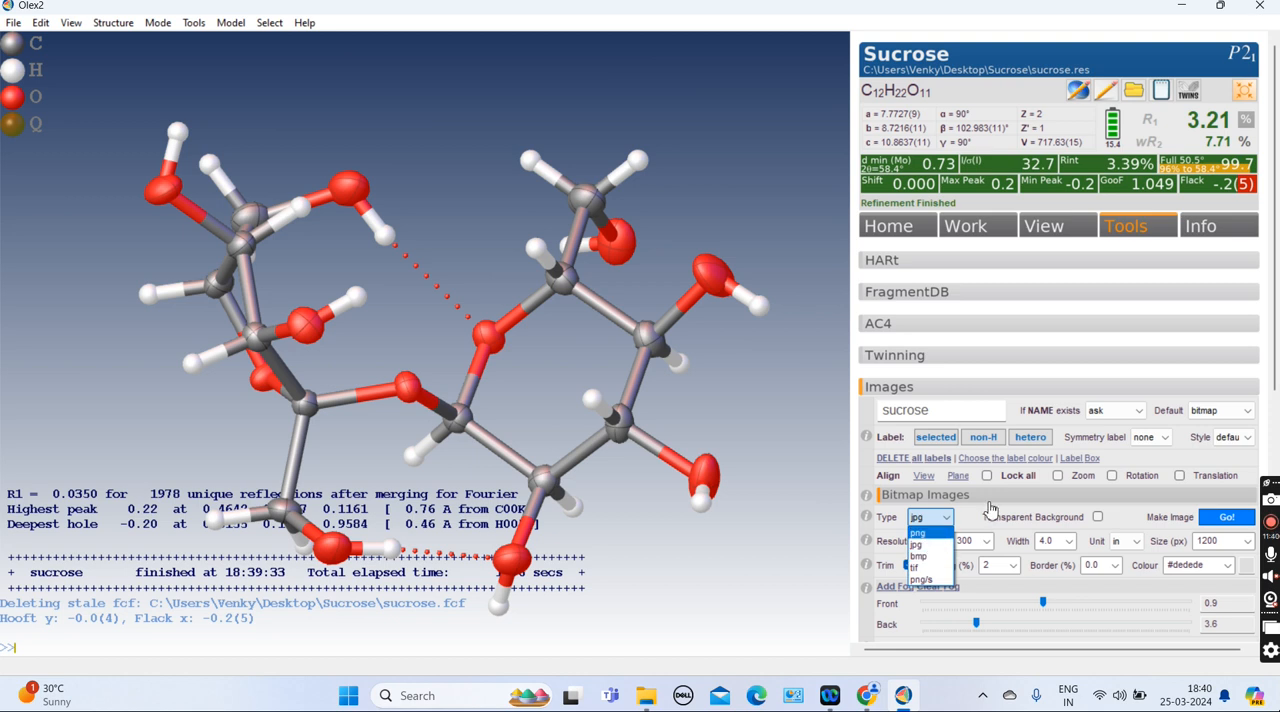
left_click(971, 516)
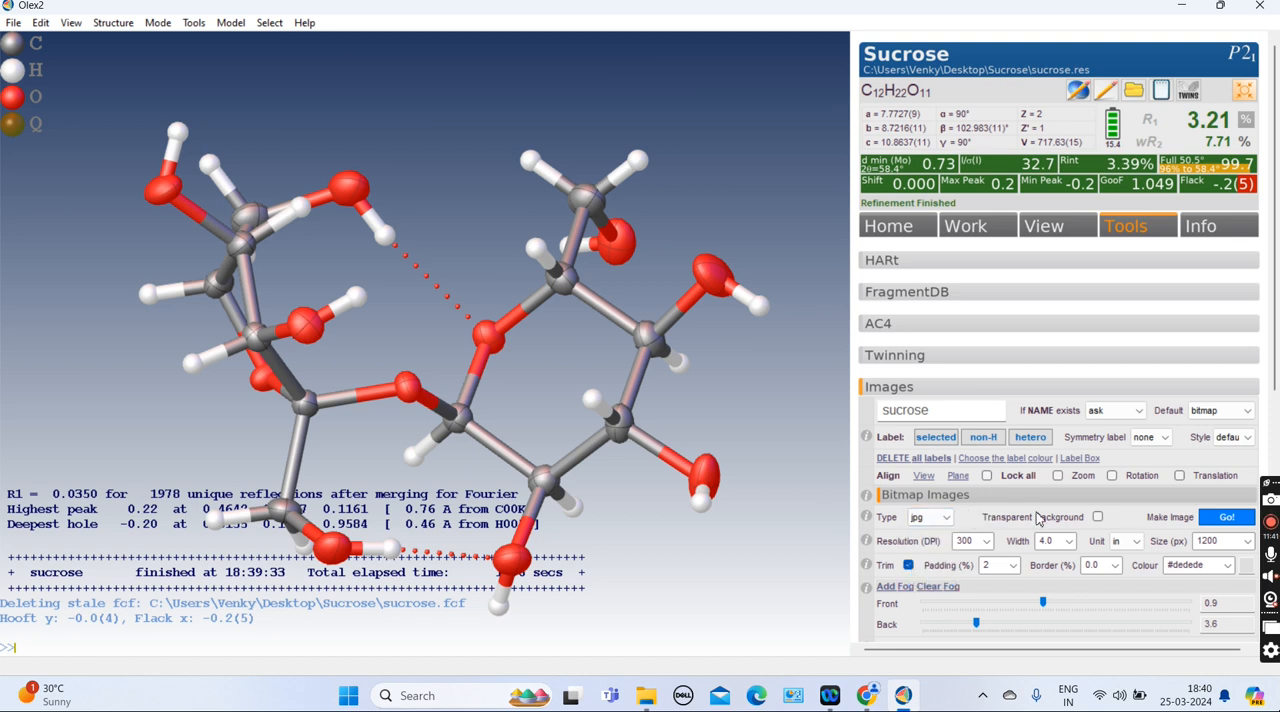
left_click(1232, 518)
Switch to File Explorer and open the sucrose JPG file from the Sucrose folder in Photos
mouse_move(324, 408)
left_click_drag(388, 425, 416, 271)
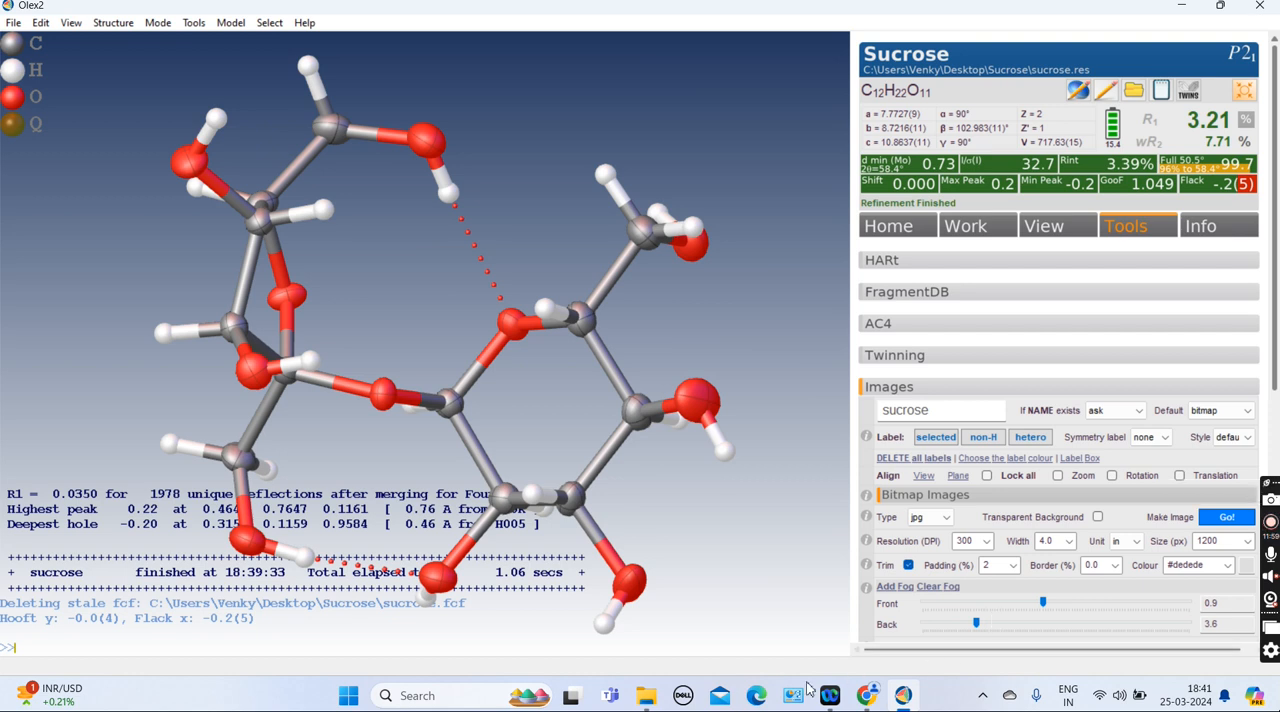
left_click(646, 696)
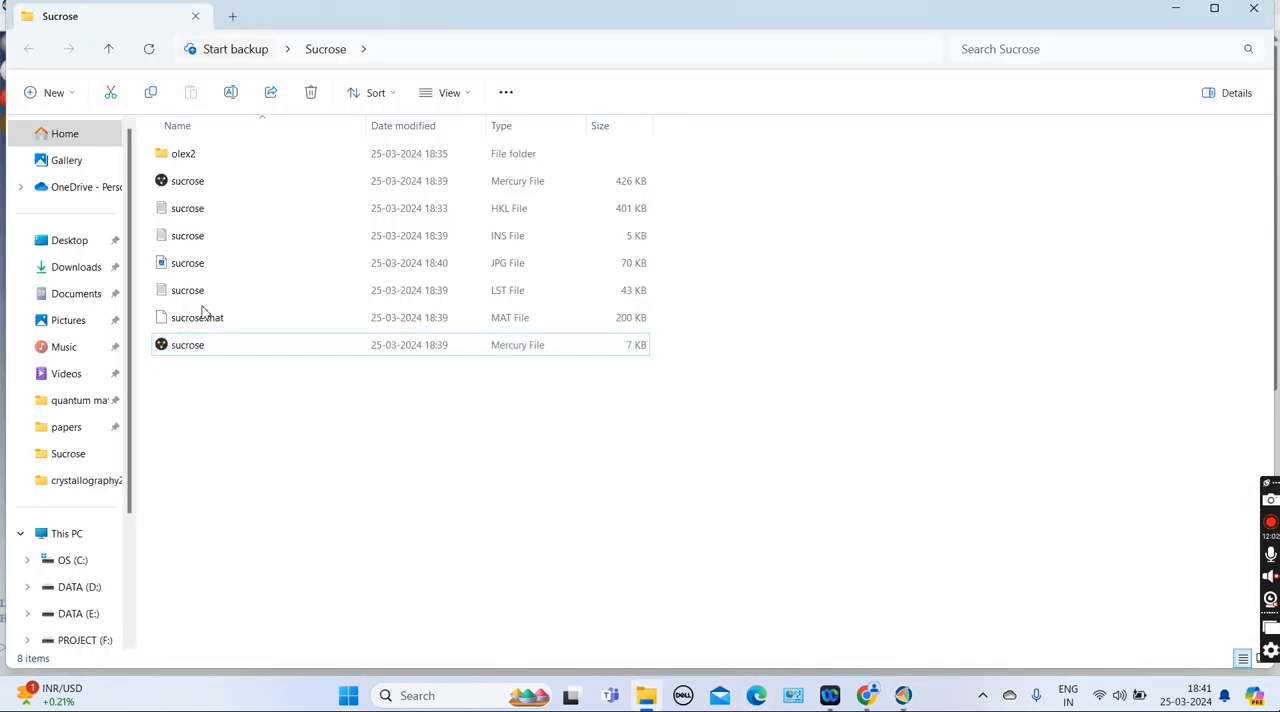
left_click(193, 266)
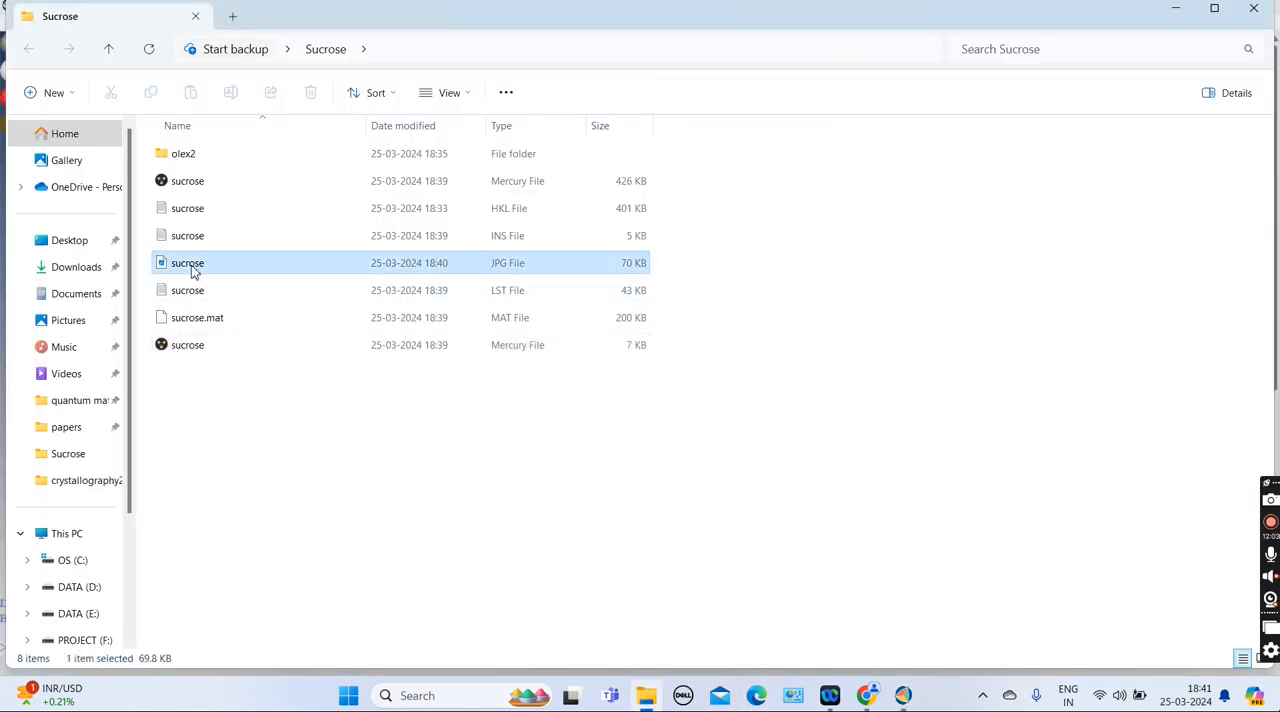
right_click(193, 266)
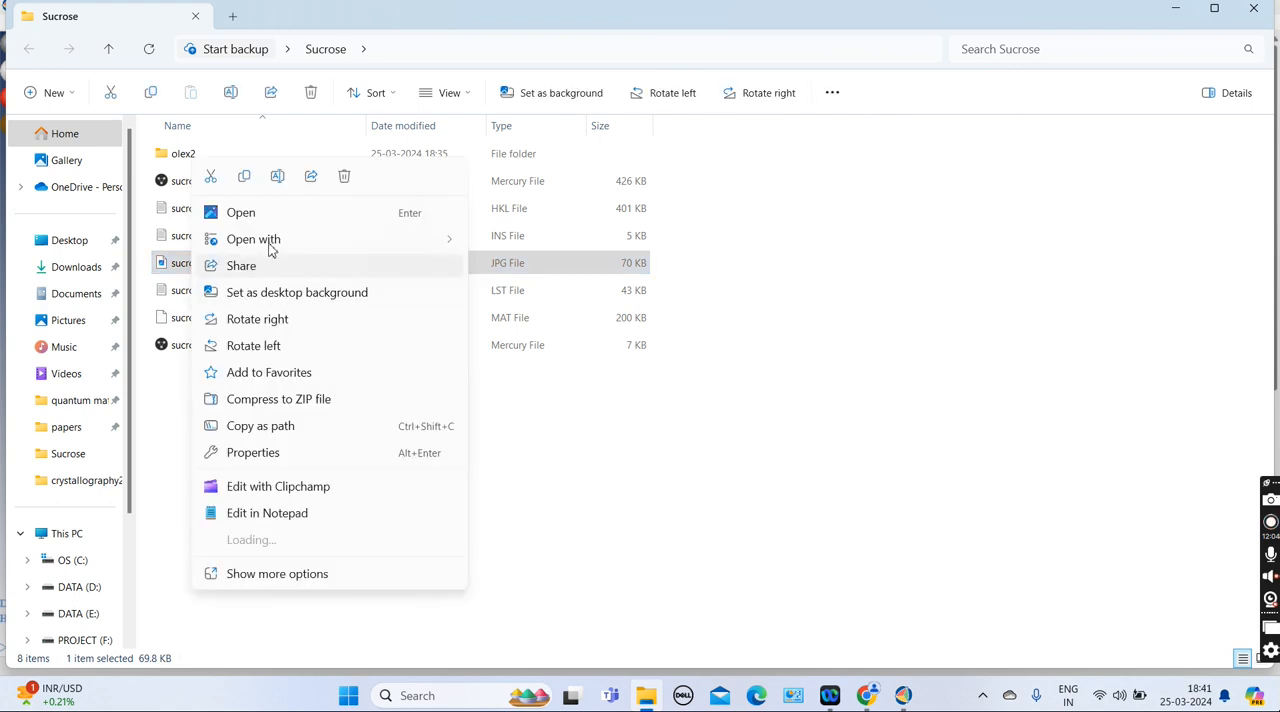
mouse_move(376, 232)
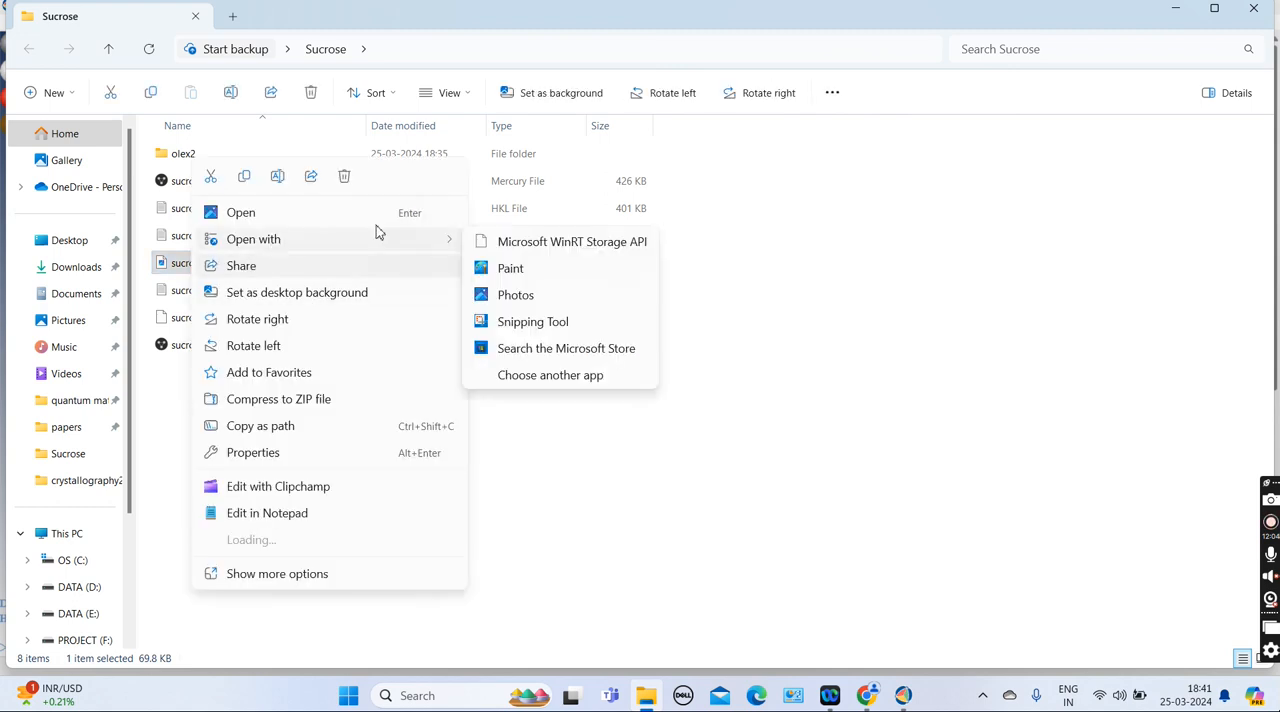
left_click(515, 297)
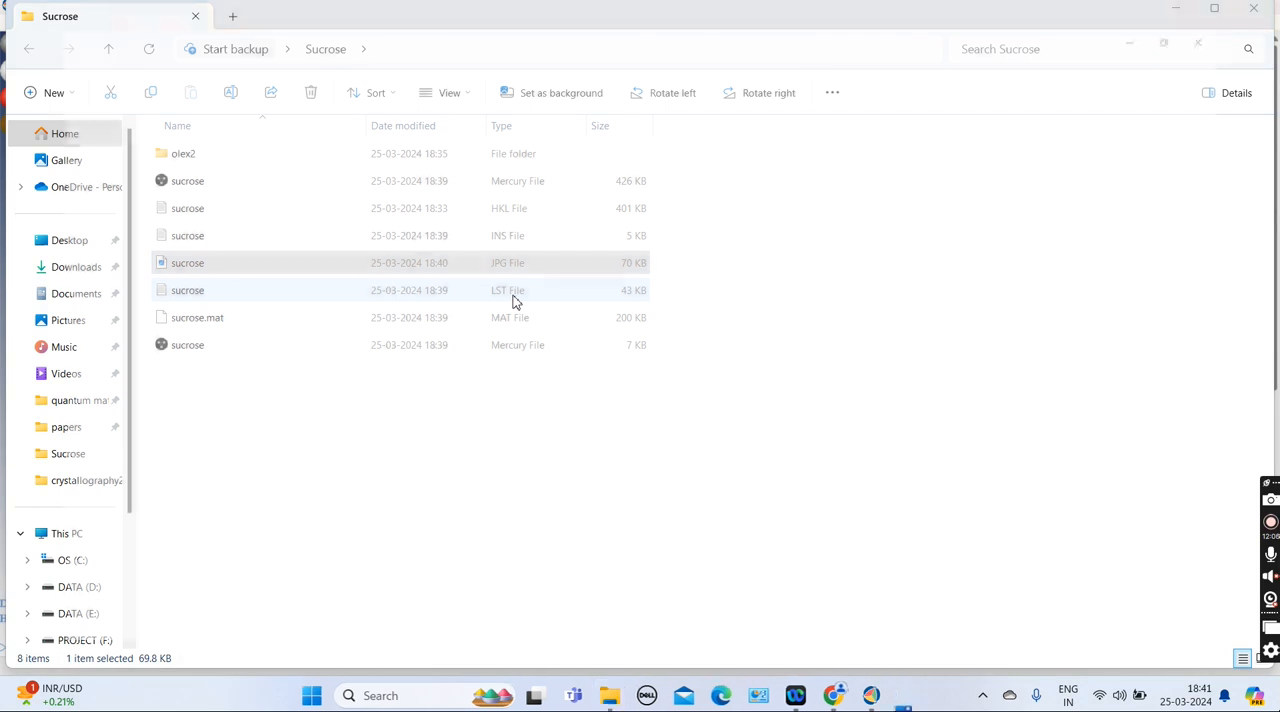